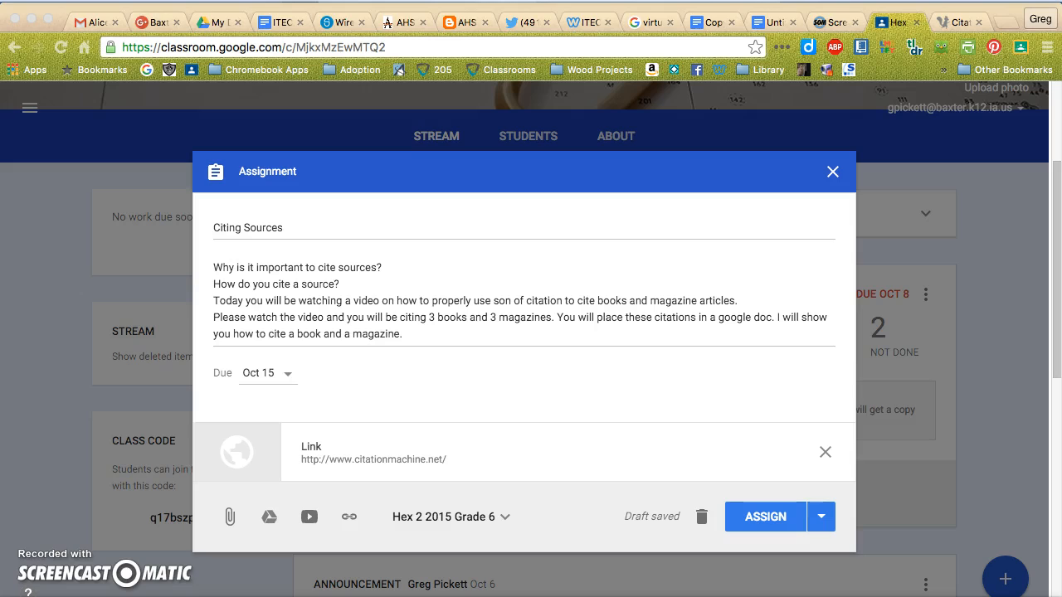
Open the citationmachine.net link from the Citing Sources assignment and choose MLA as the citation style.
click(330, 445)
click(312, 450)
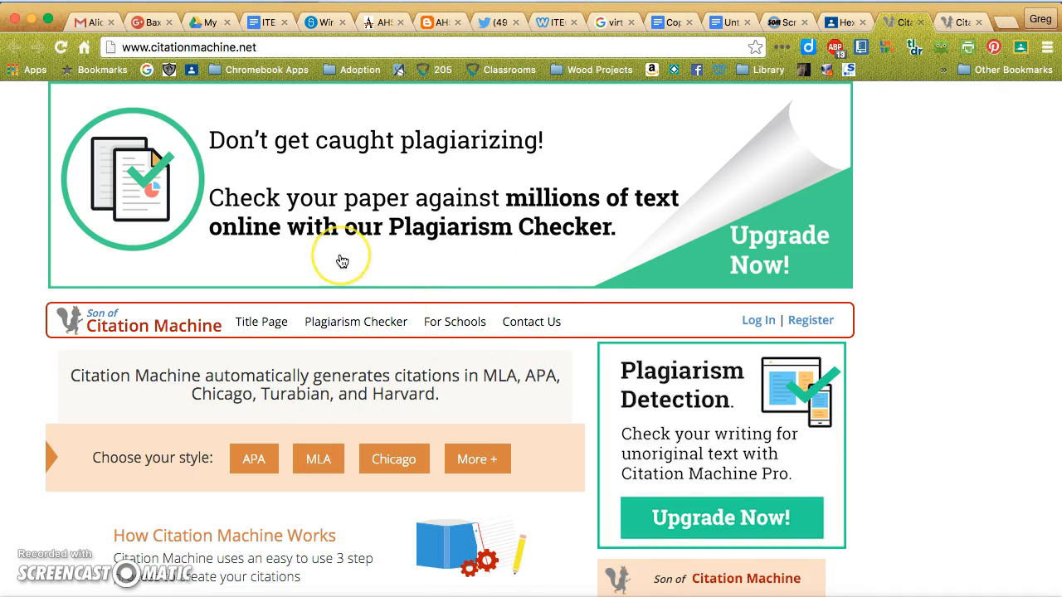
scroll(339, 260, down, 1)
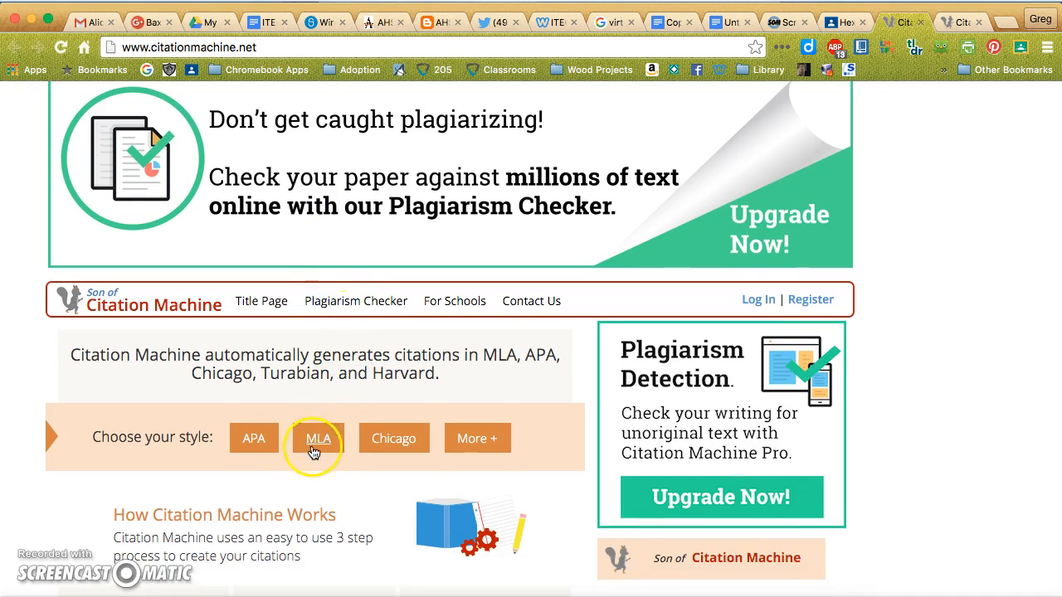
click(314, 442)
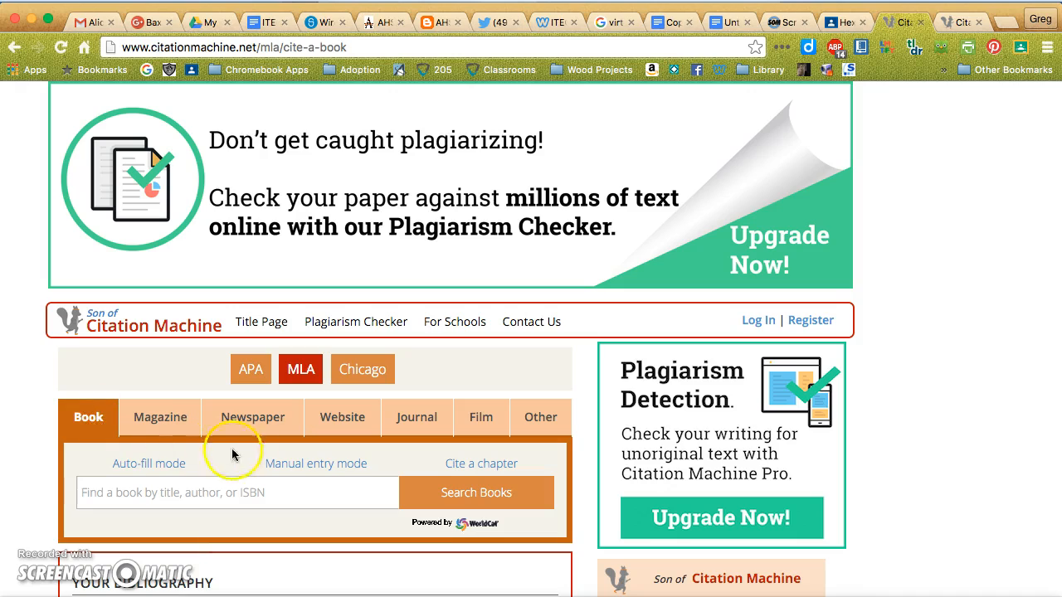
Switch the MLA book citation to manual entry mode and look over the fields of its form.
click(323, 470)
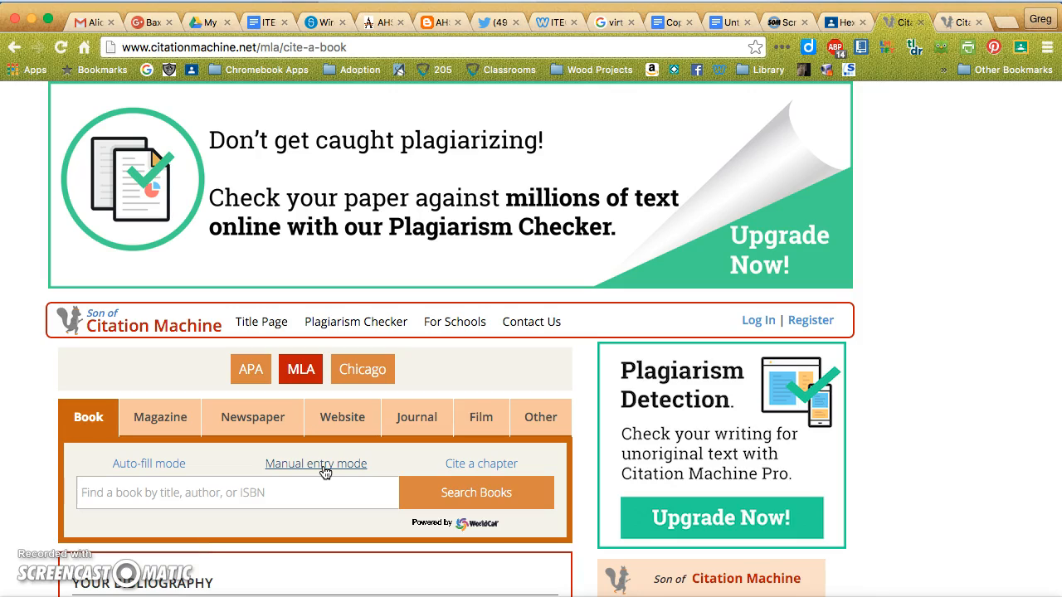
click(324, 471)
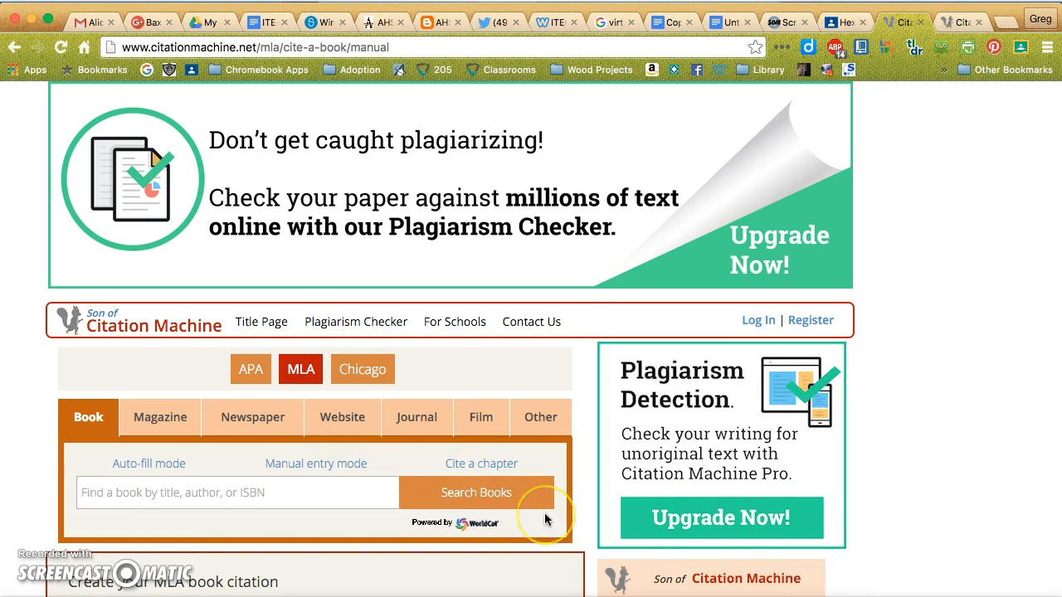
scroll(546, 515, down, 8)
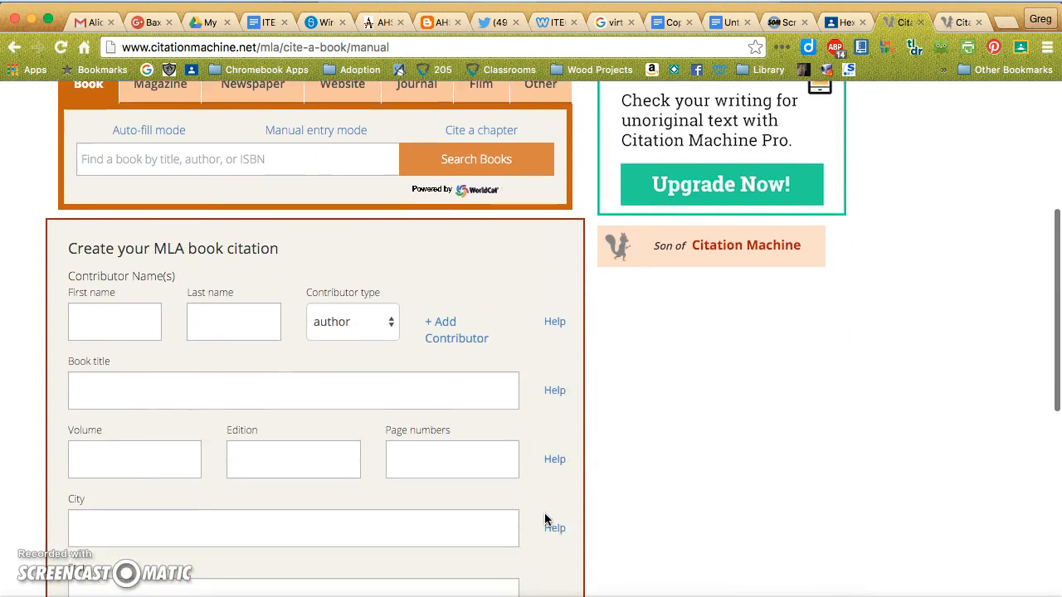
scroll(545, 519, down, 6)
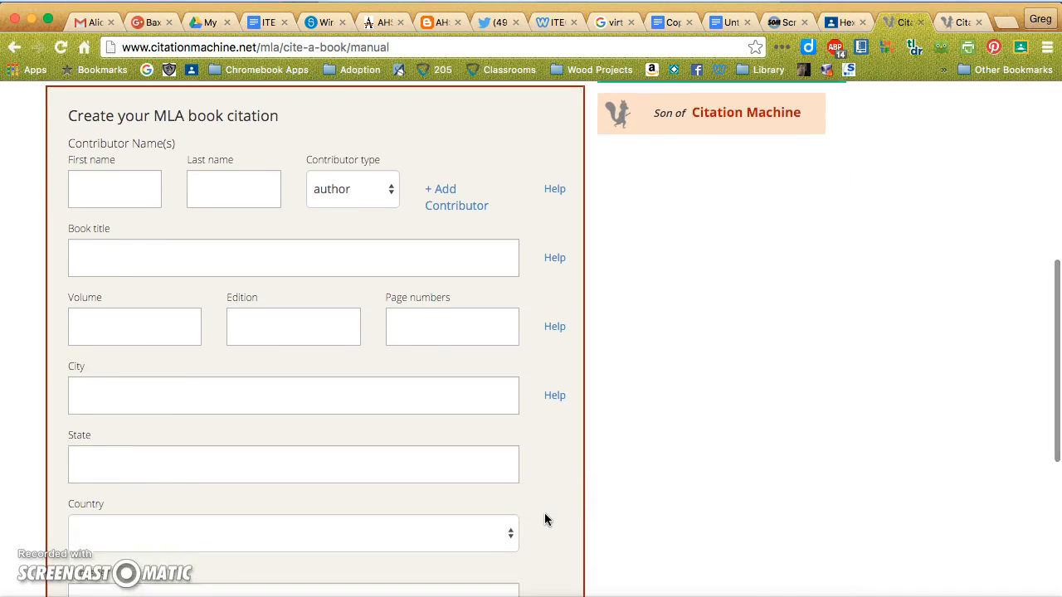
scroll(545, 518, down, 3)
scroll(545, 519, up, 1)
scroll(545, 519, up, 7)
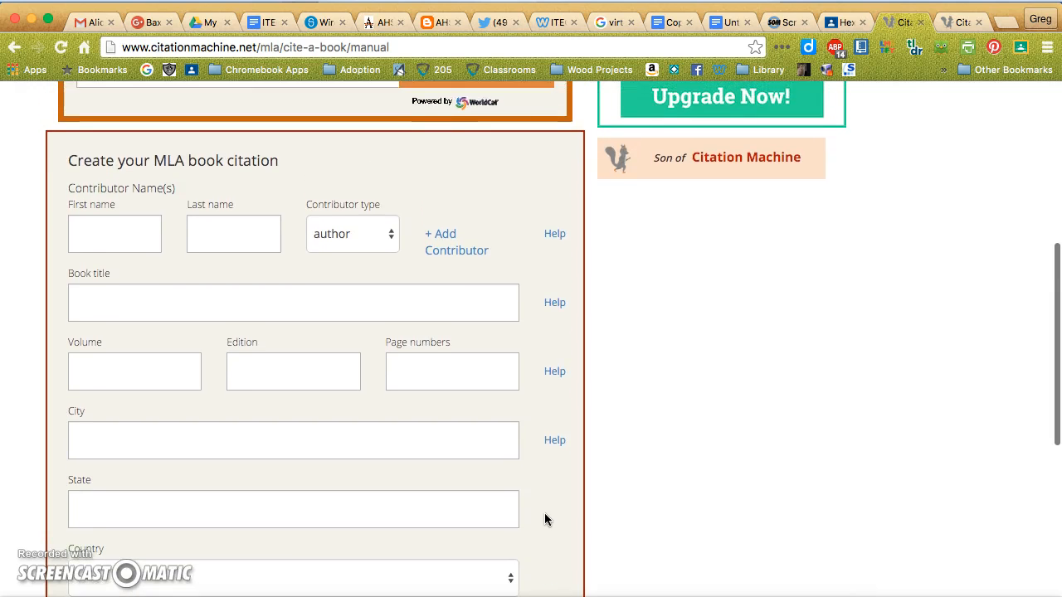
scroll(544, 520, up, 1)
Enter Clive Cussler as the book's contributor, with author as the contributor type.
click(155, 285)
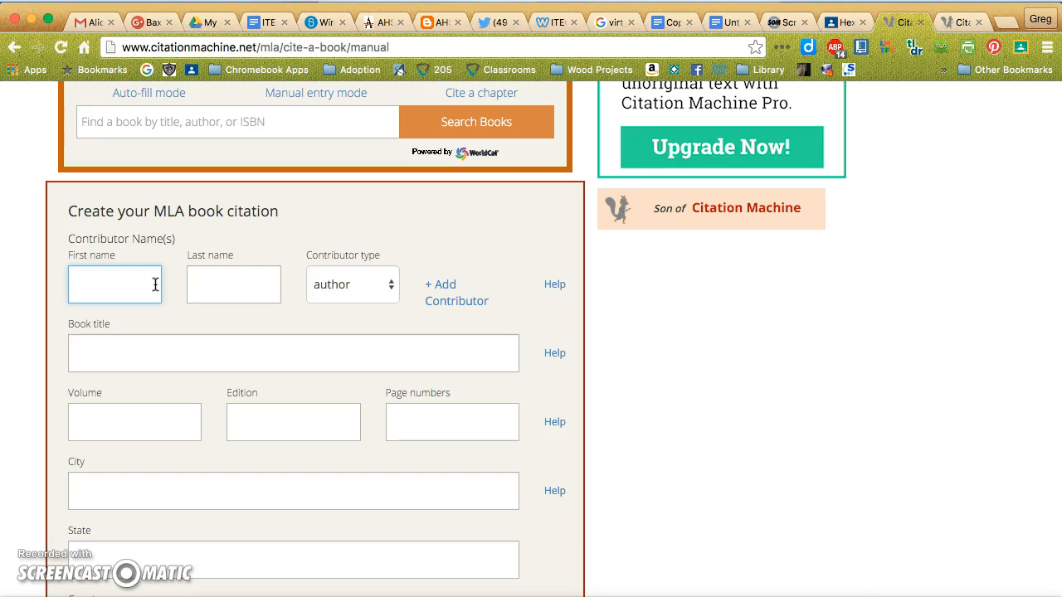
text(C)
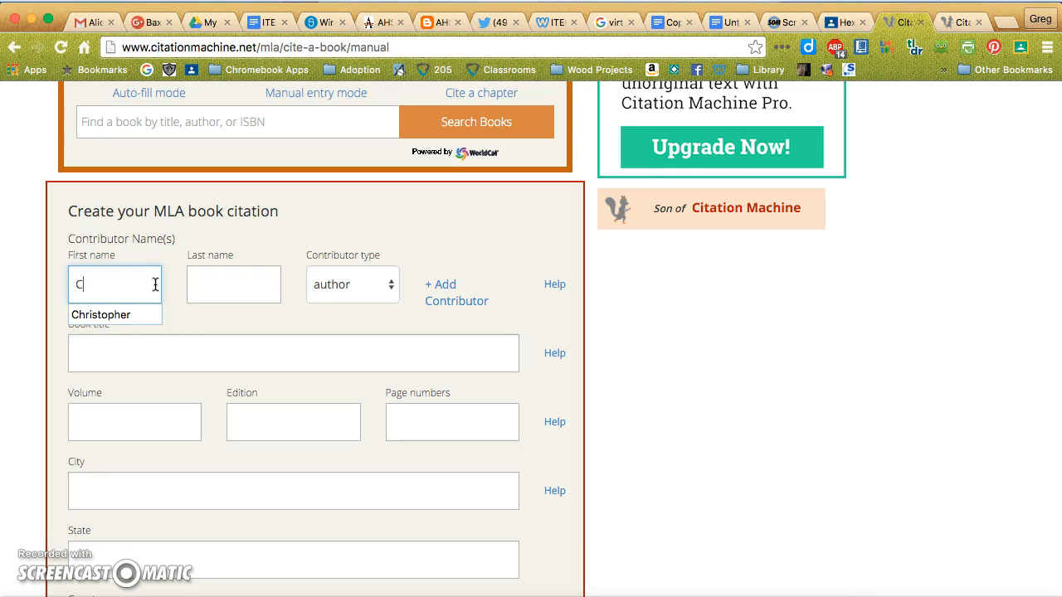
text(live)
key(Tab)
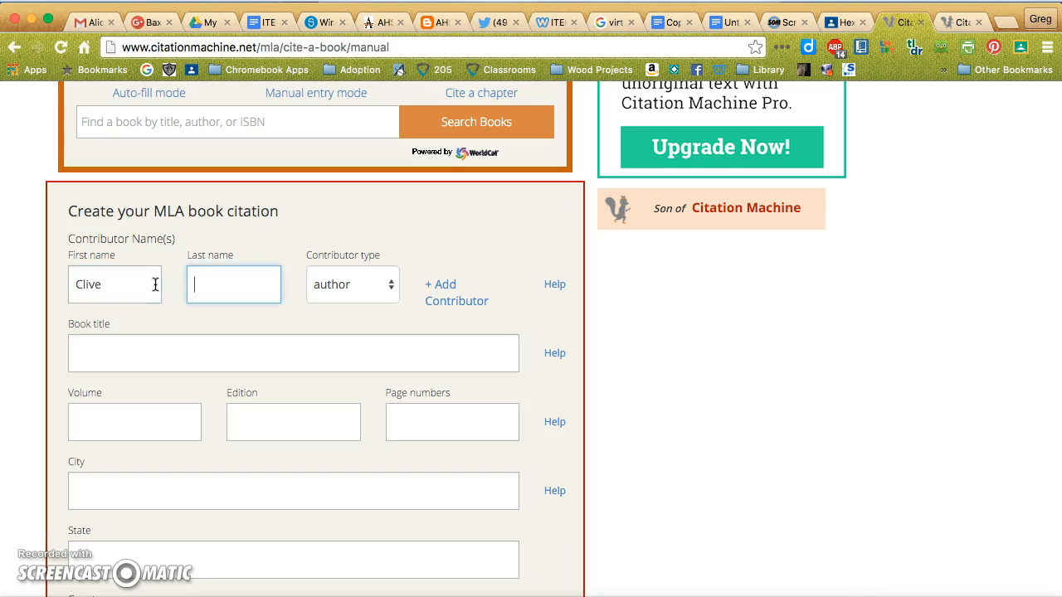
text(Cussler)
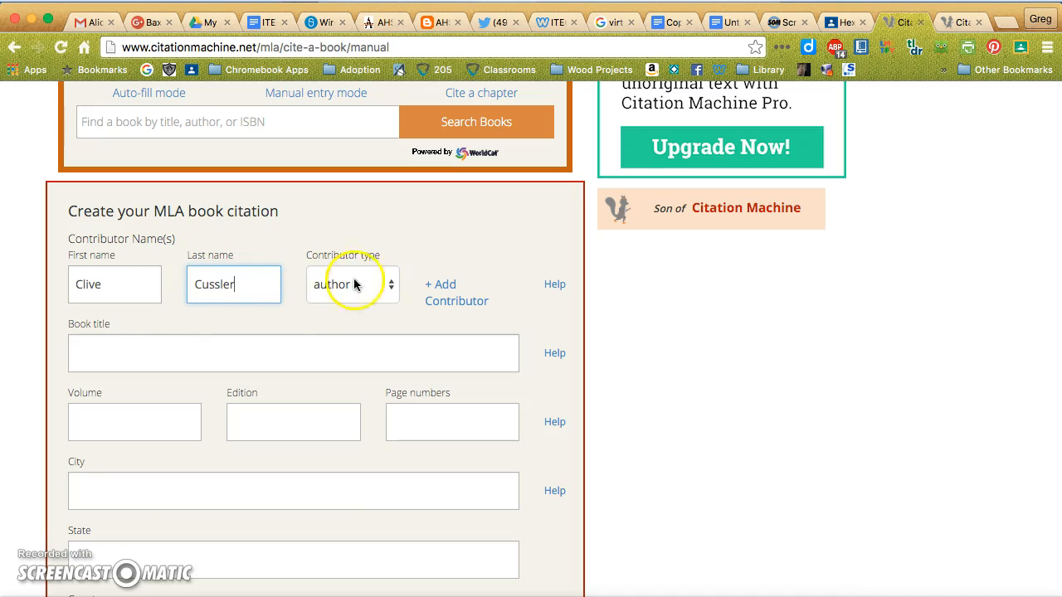
click(390, 287)
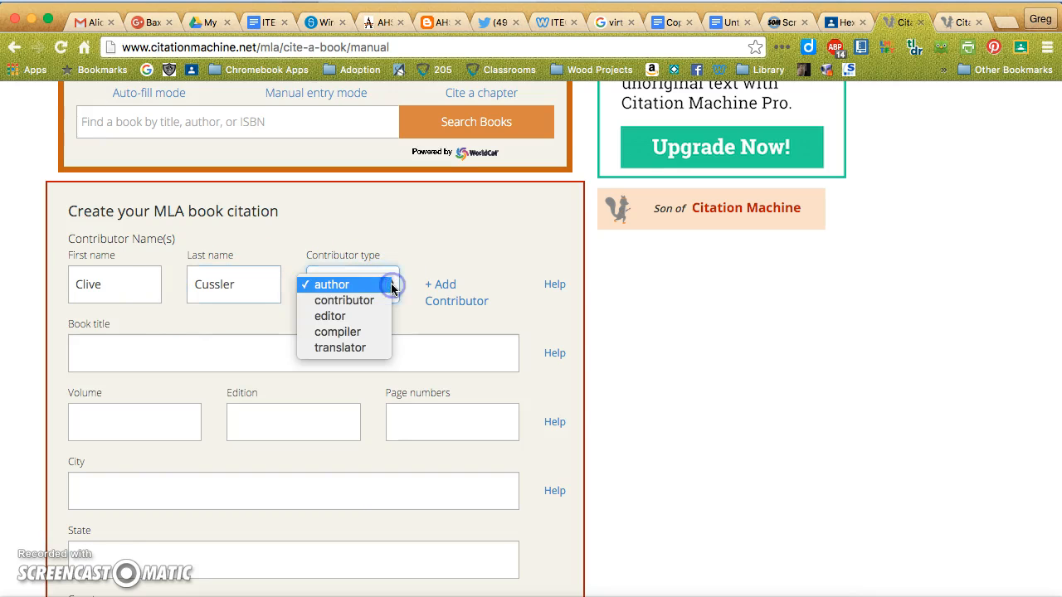
click(343, 286)
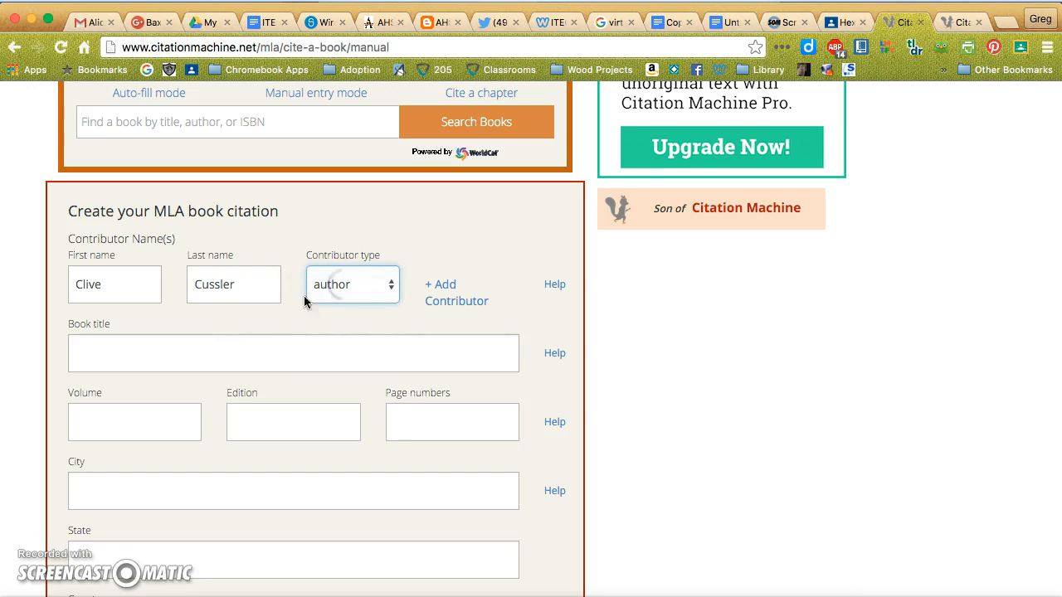
Enter Solomon's Curse as the book title.
click(236, 354)
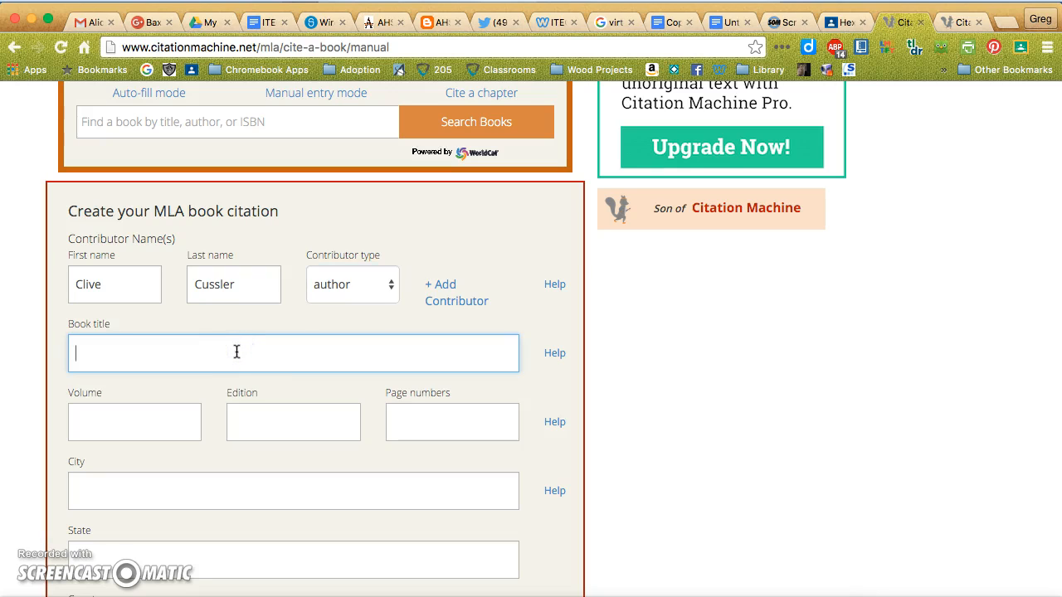
text(Solomon's Curse)
click(170, 425)
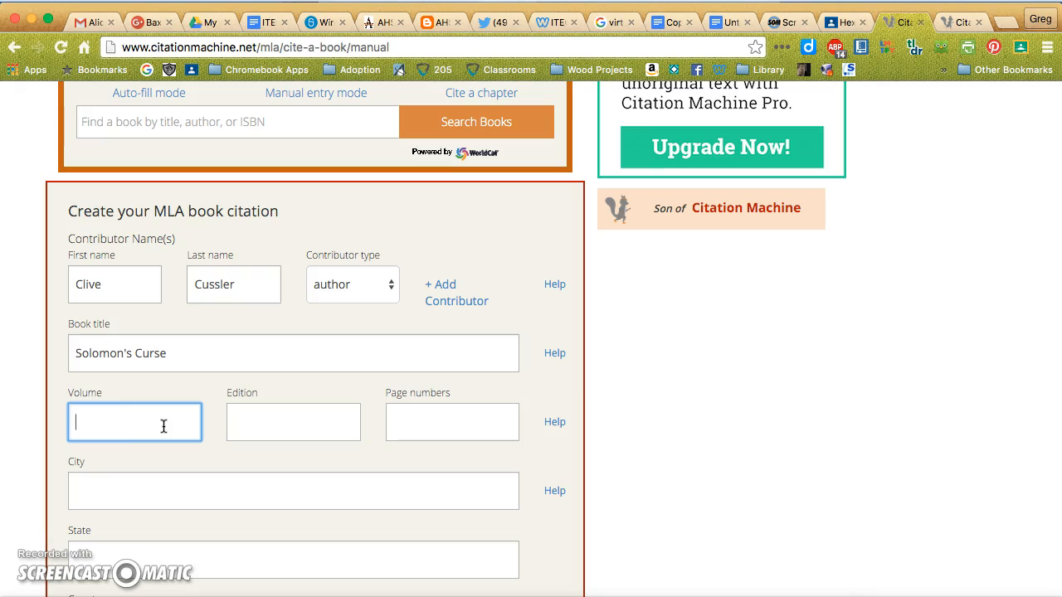
click(291, 416)
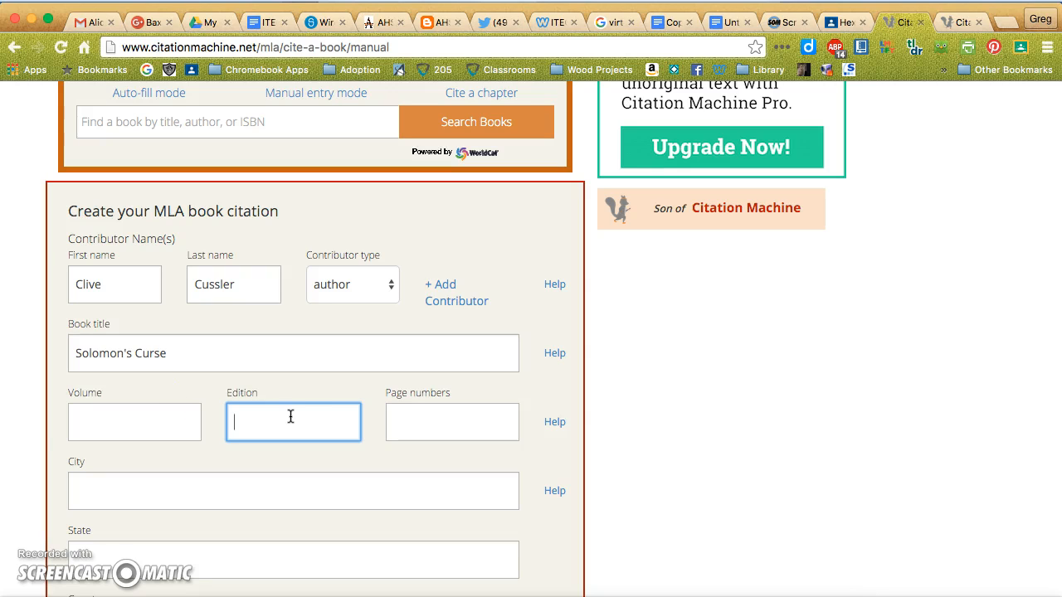
click(432, 424)
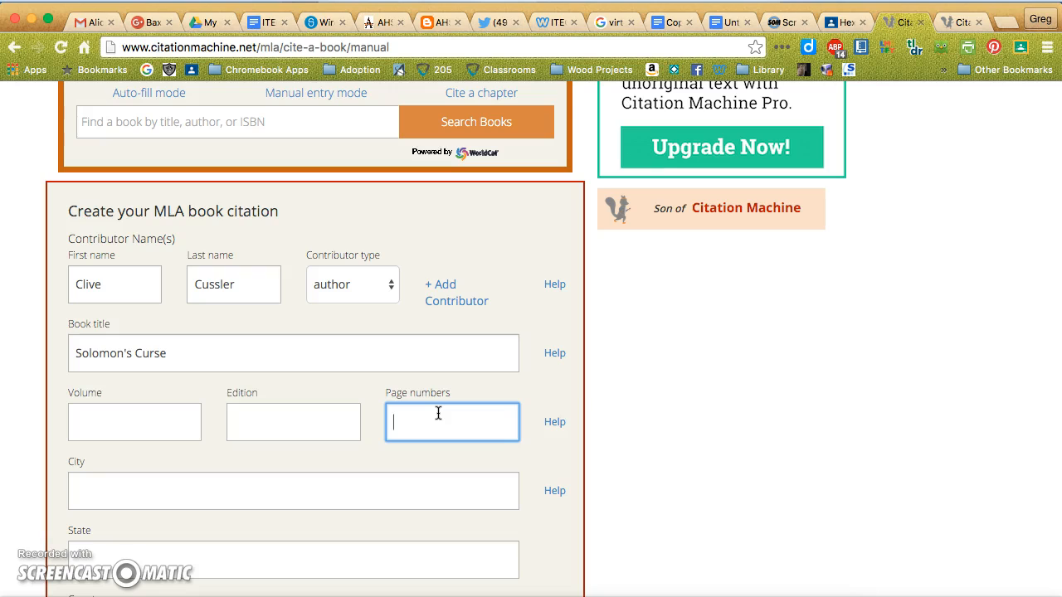
text(34)
key(BackSpace)
key(BackSpace)
Fill in New York as both the city and the state of publication.
scroll(310, 500, down, 3)
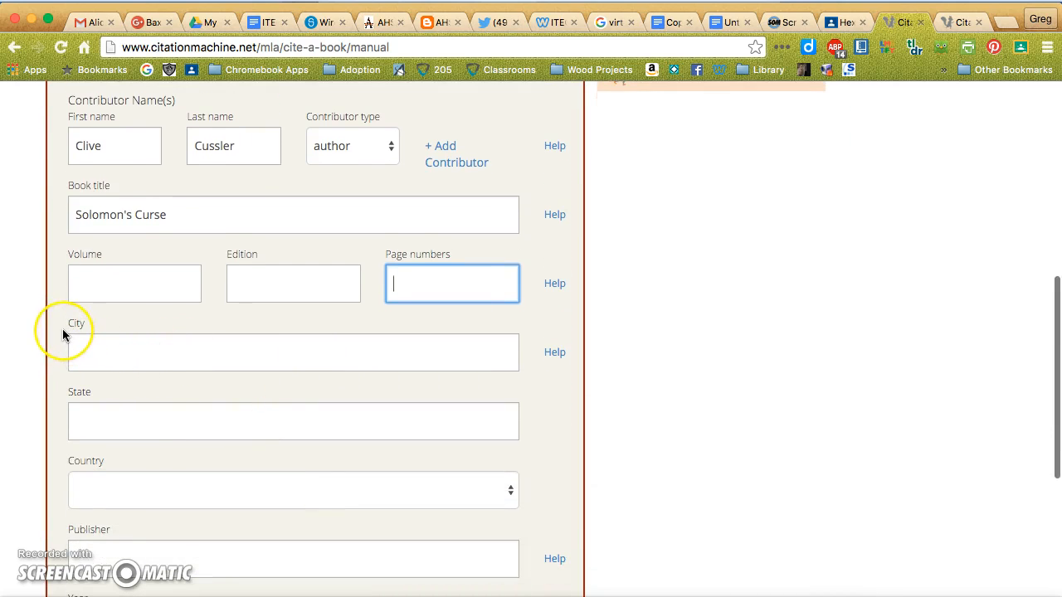
click(150, 357)
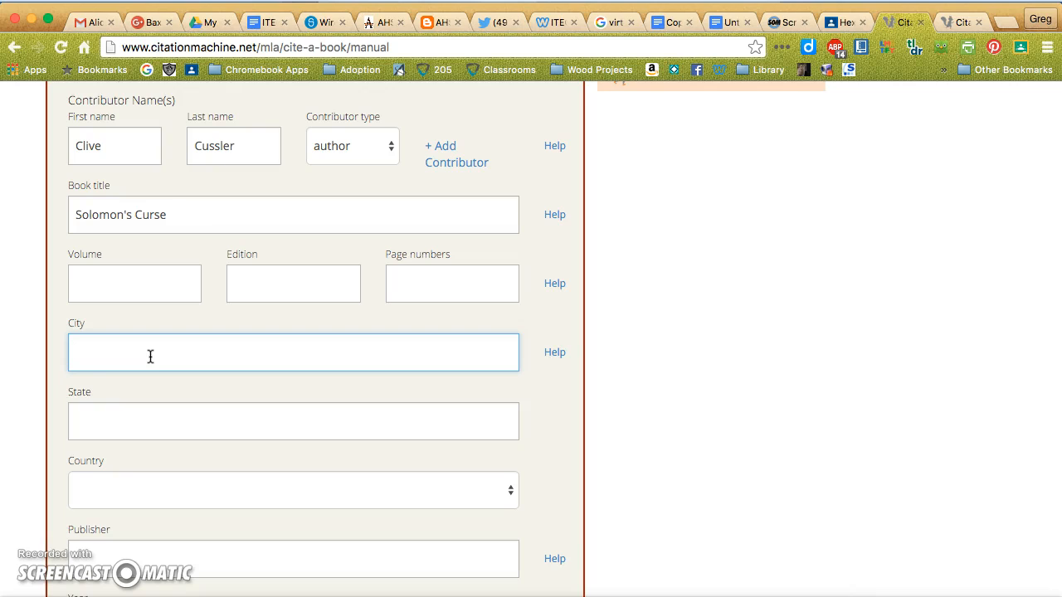
text(New)
key(Down)
key(Return)
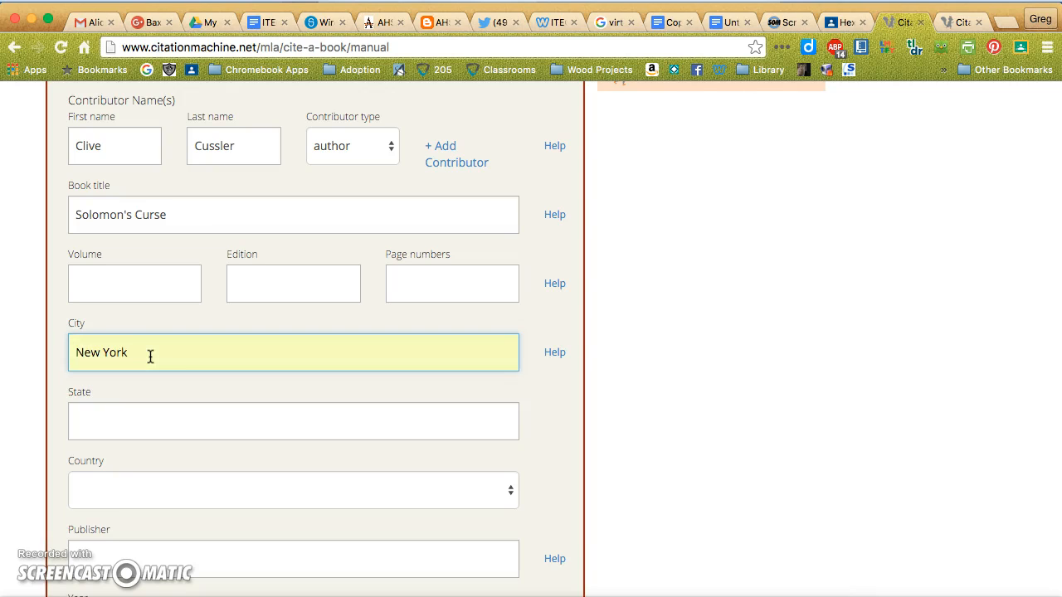
key(Tab)
key(Tab)
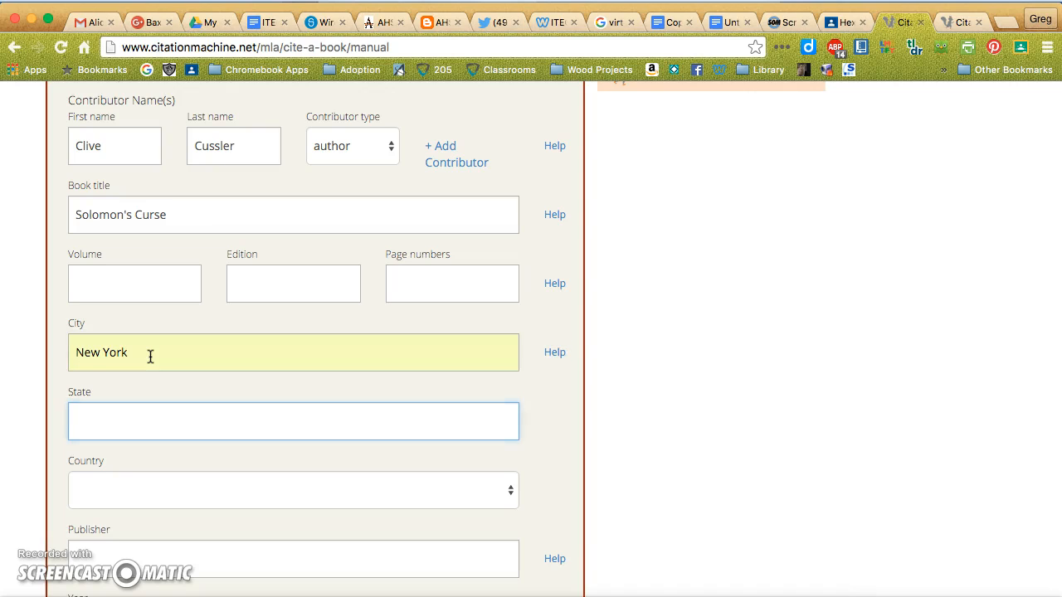
text(New)
key(Down)
key(Return)
Set the country of publication to United States.
click(128, 496)
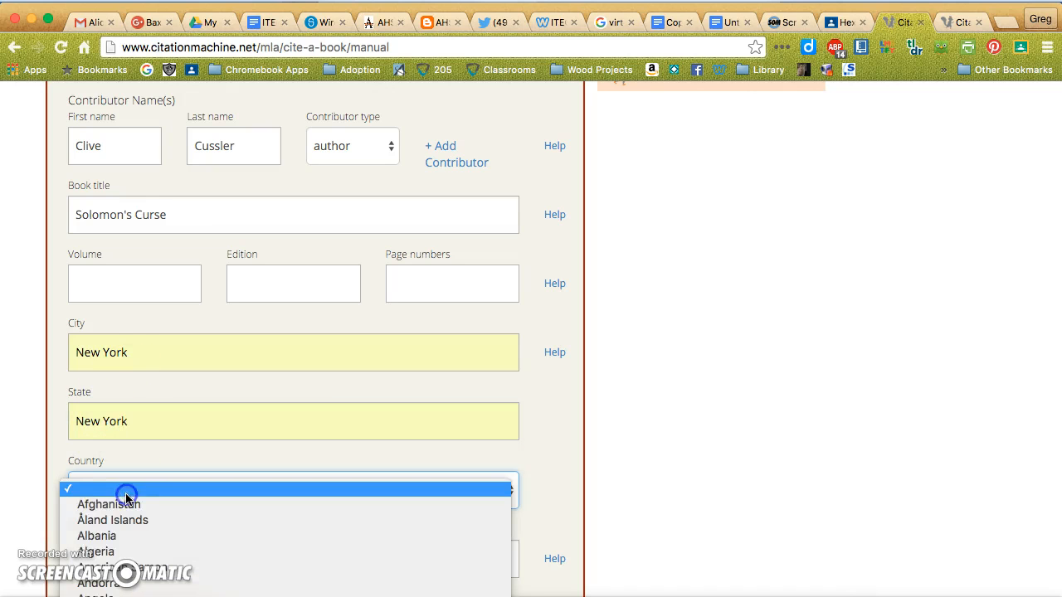
scroll(183, 535, down, 20)
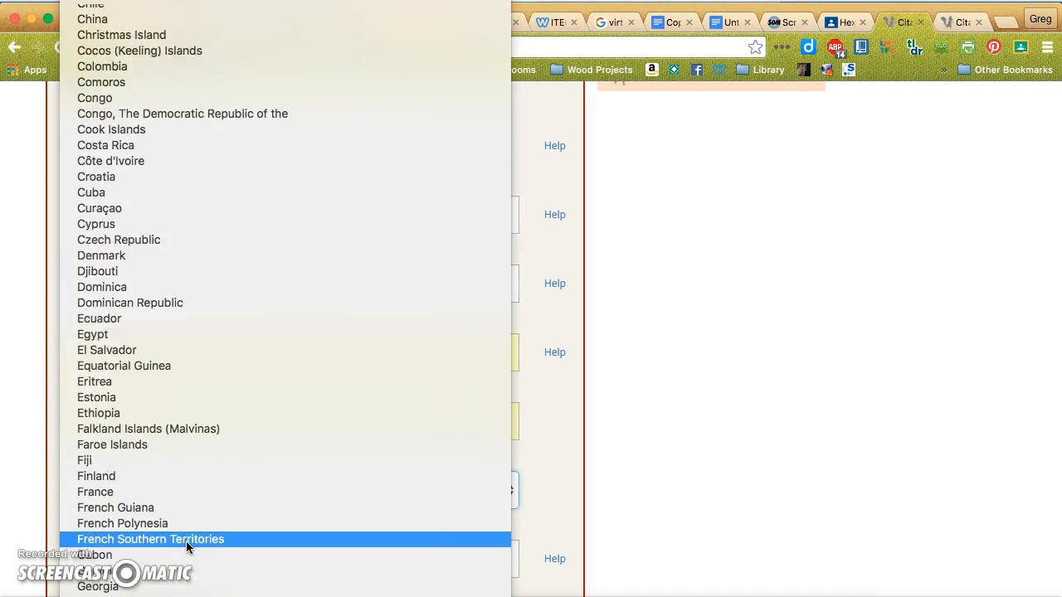
scroll(186, 541, down, 20)
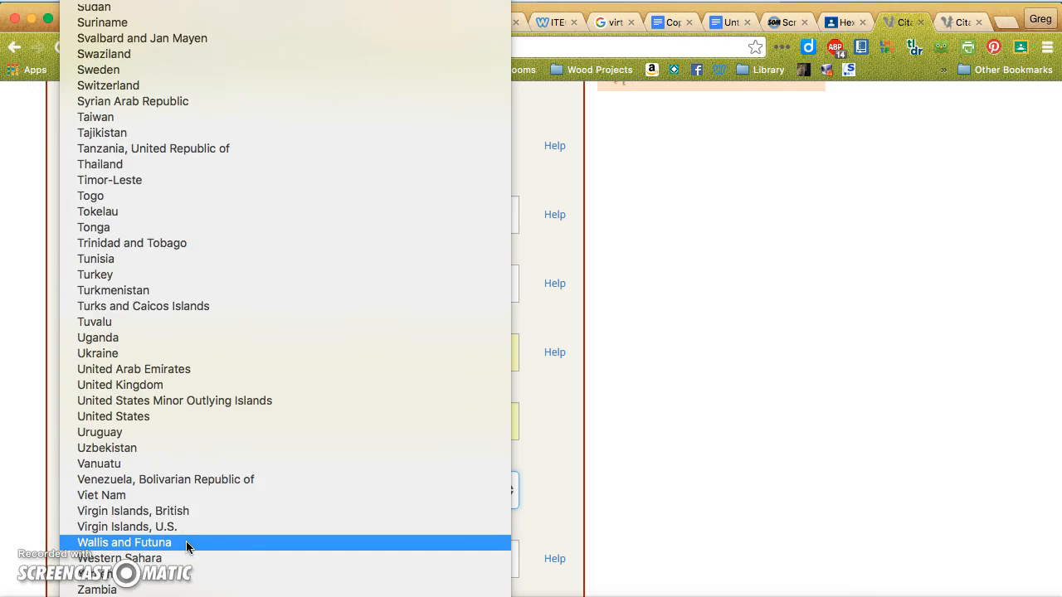
drag(186, 541, 163, 421)
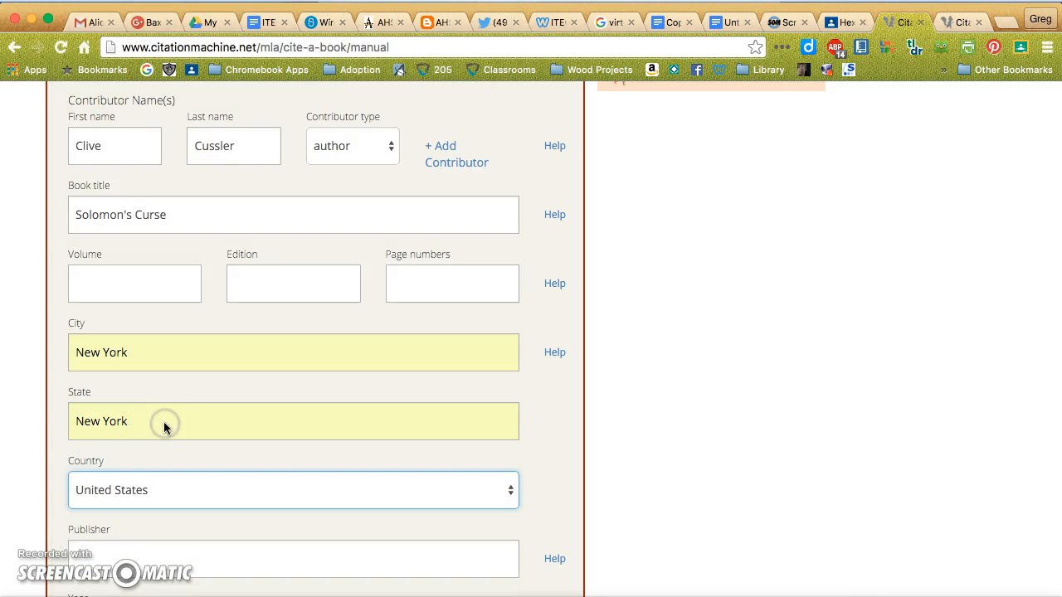
Enter Random House as the publisher and 2015 as the year, and create the citation.
click(417, 555)
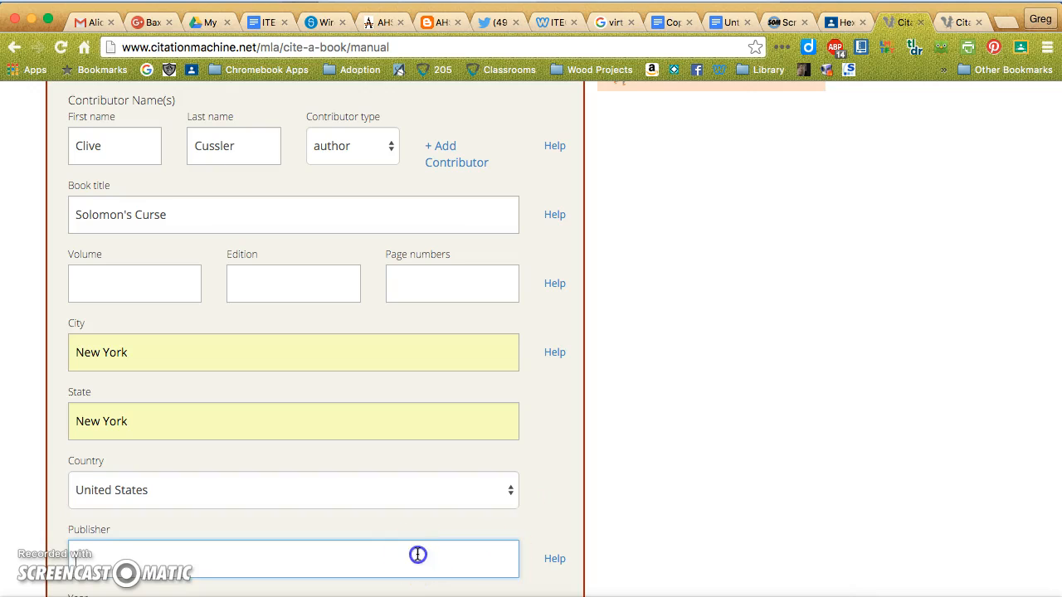
scroll(418, 555, down, 4)
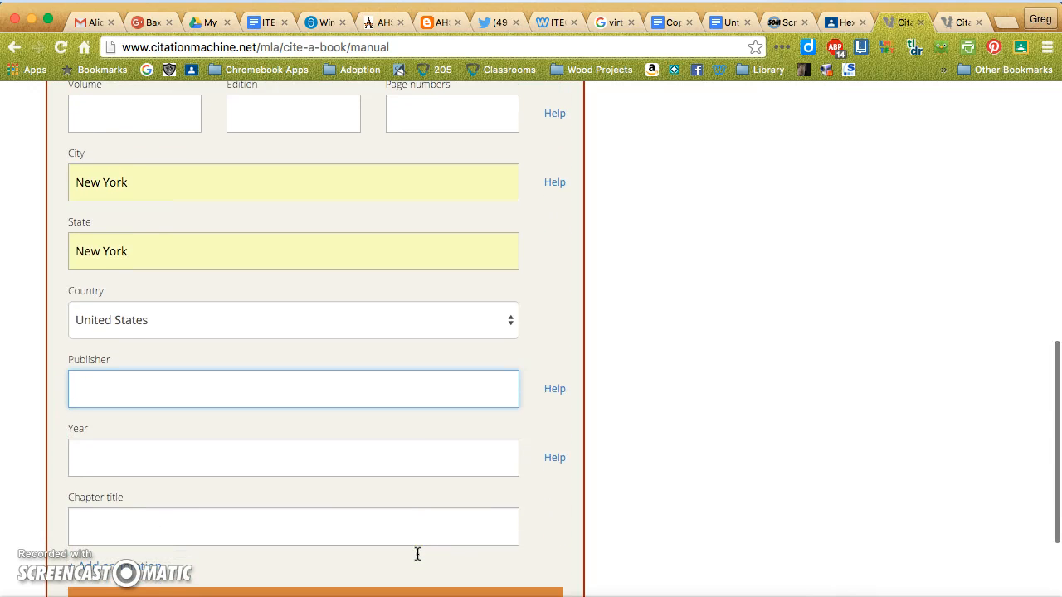
text(R)
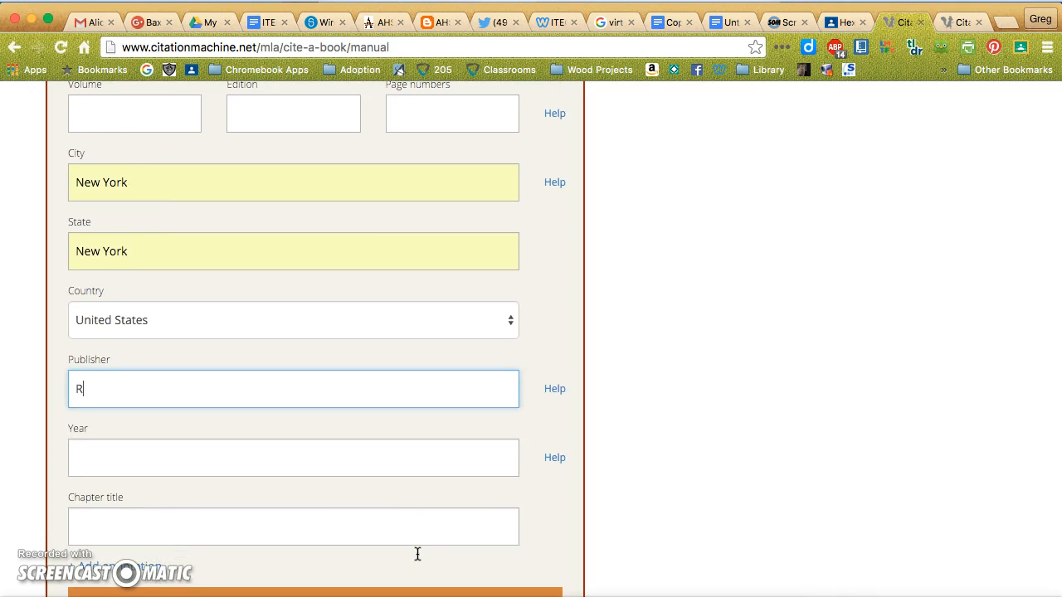
text(andom House)
click(325, 452)
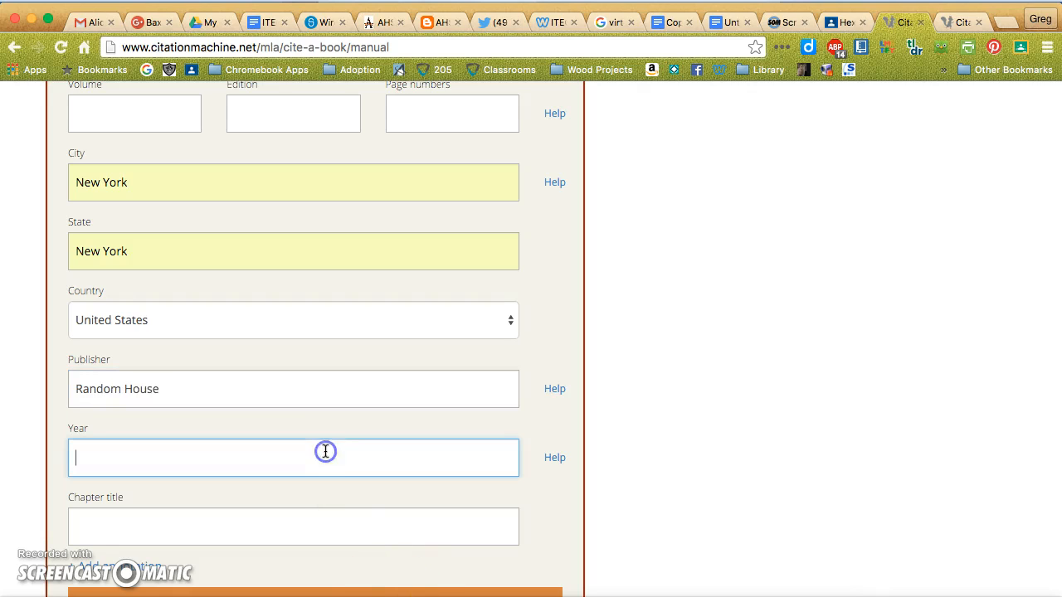
text(2015)
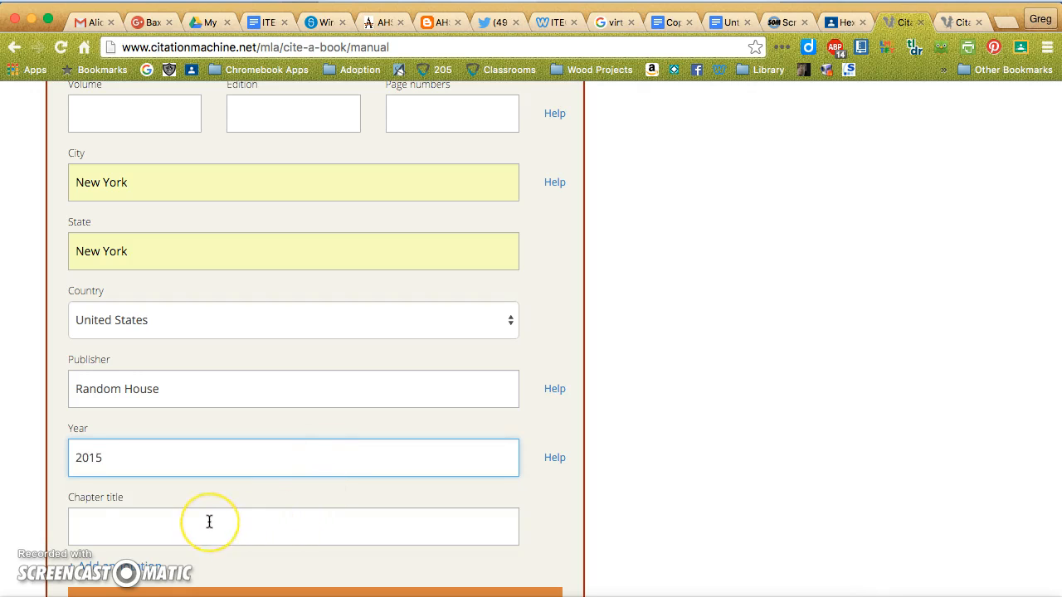
scroll(209, 522, down, 3)
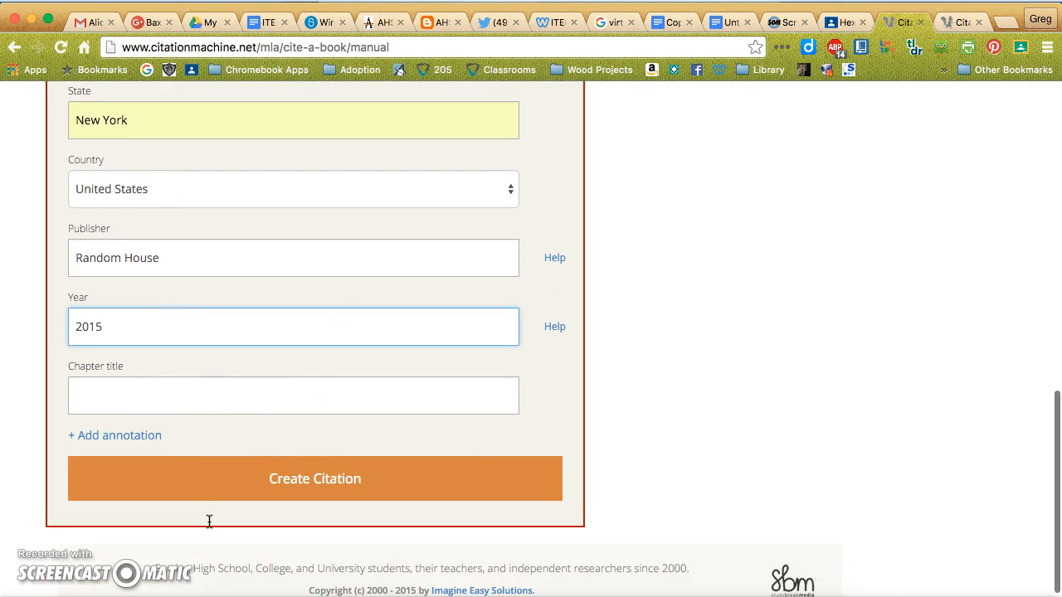
click(295, 481)
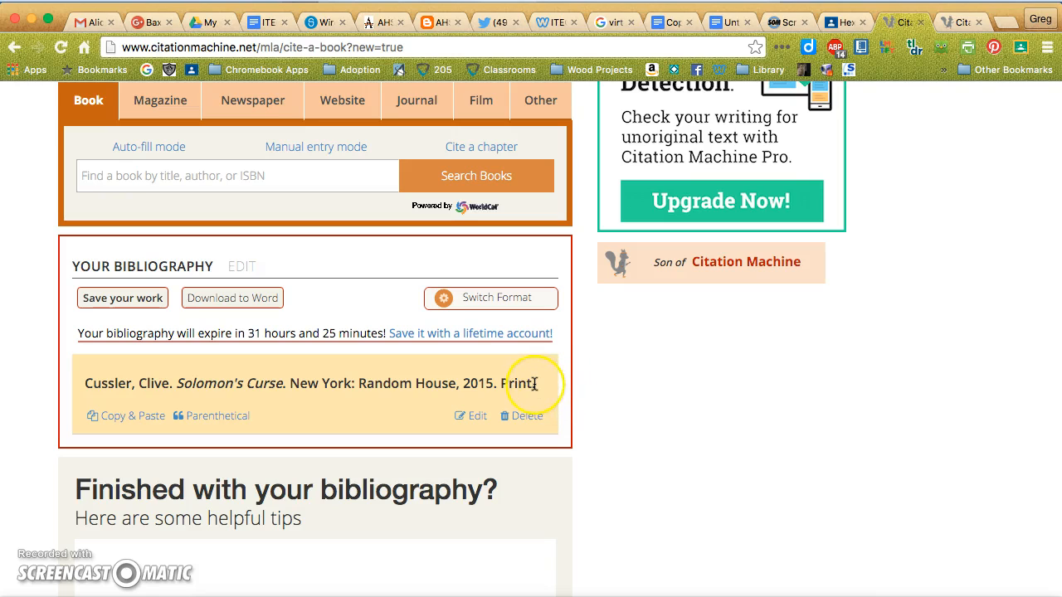
Copy the finished Solomon's Curse citation into the untitled Google Docs document.
drag(535, 384, 98, 366)
key(super+c)
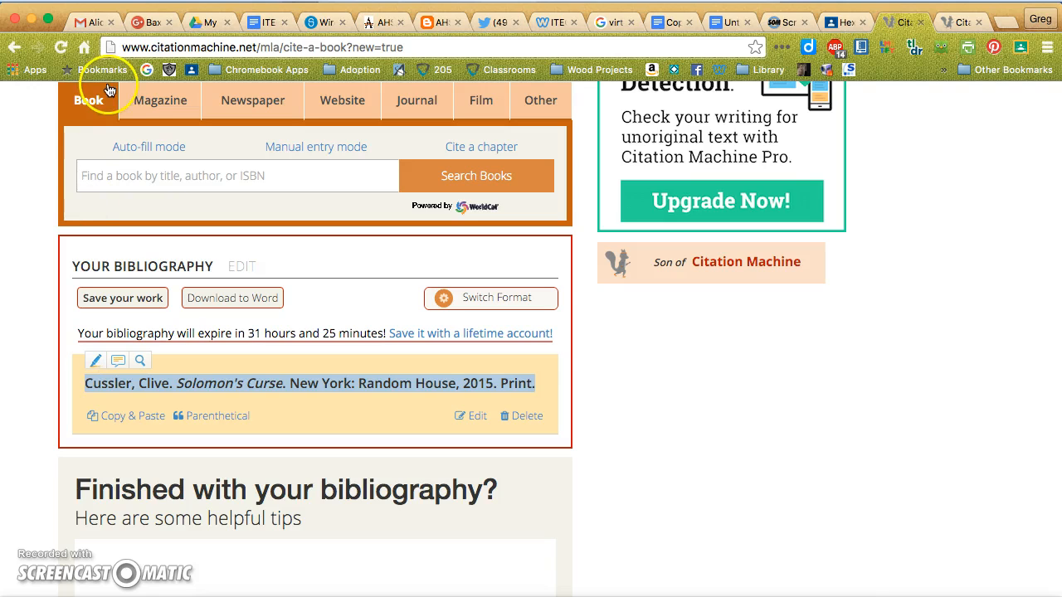
click(728, 24)
click(421, 270)
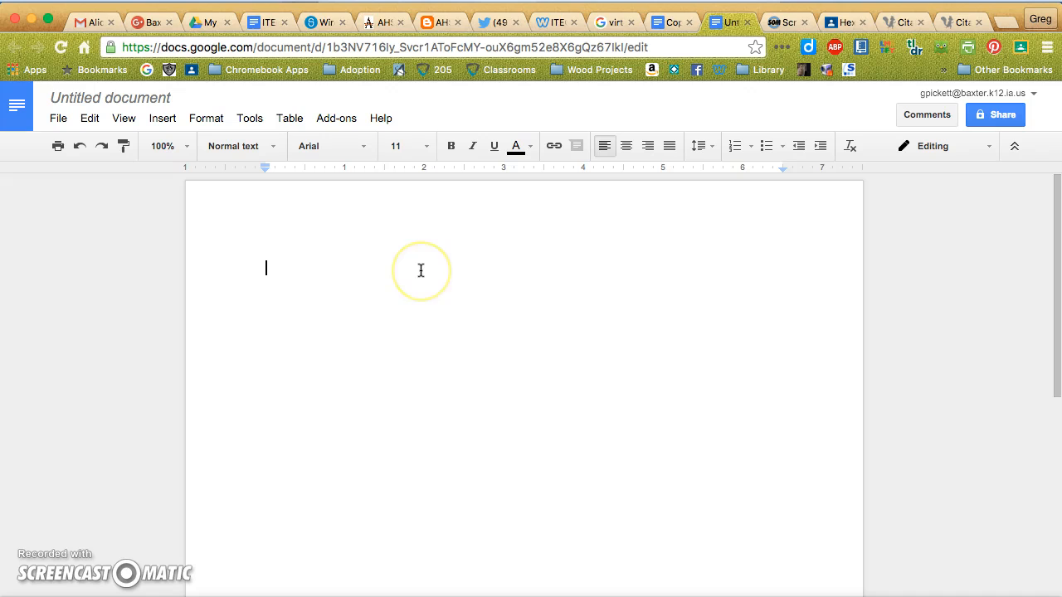
key(super+v)
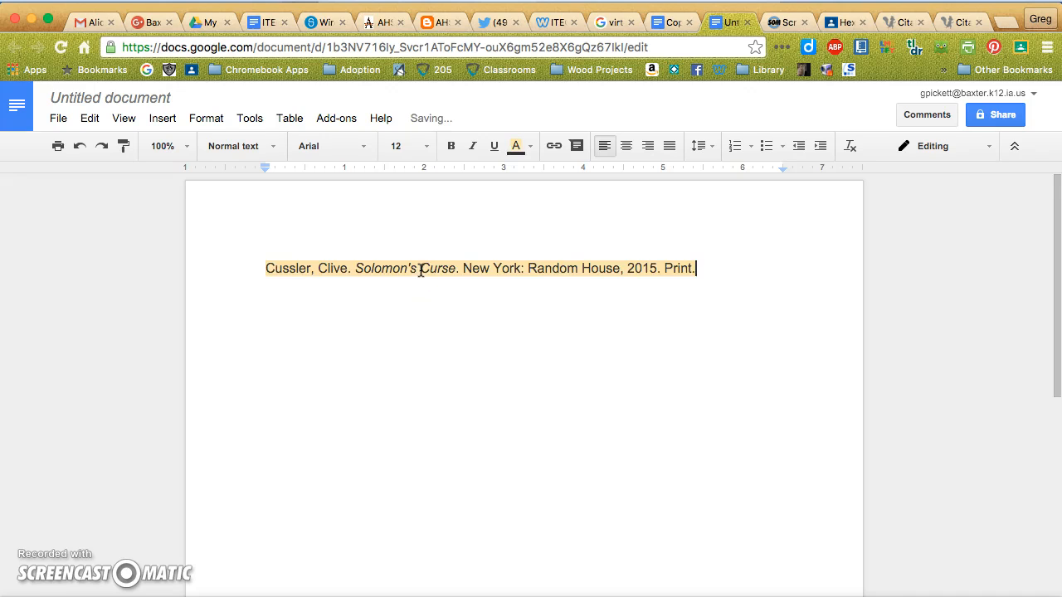
Remove the highlight colour from the pasted citation and start a new line after it.
drag(695, 268, 206, 259)
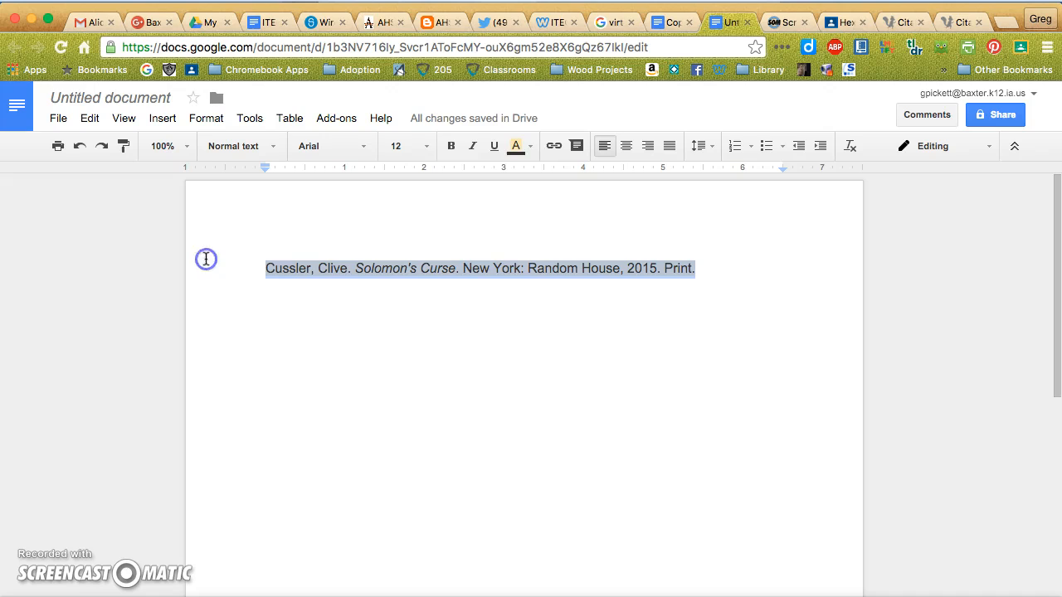
click(528, 146)
click(623, 177)
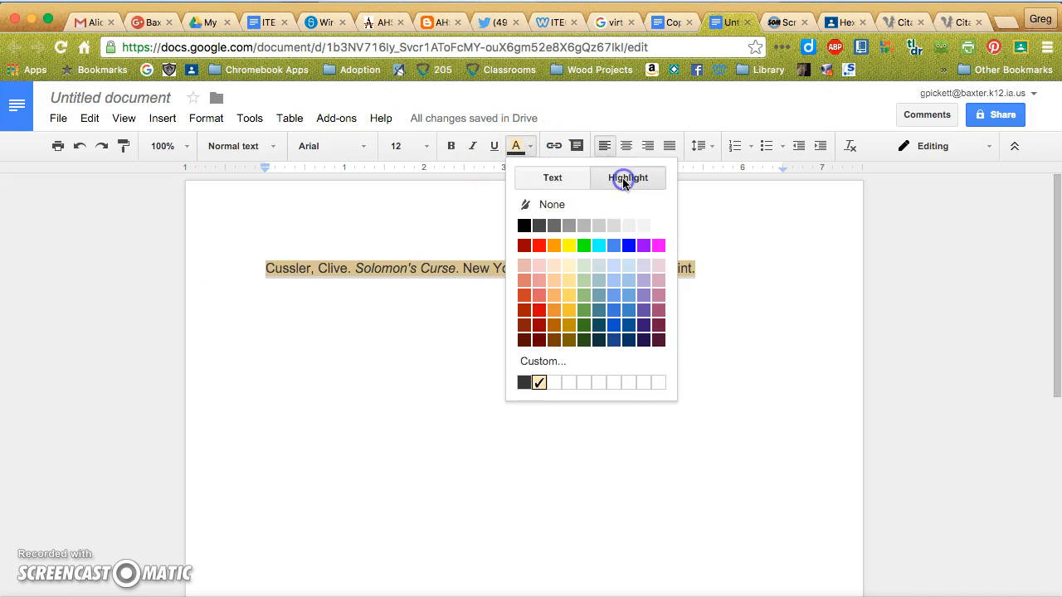
click(581, 202)
click(535, 376)
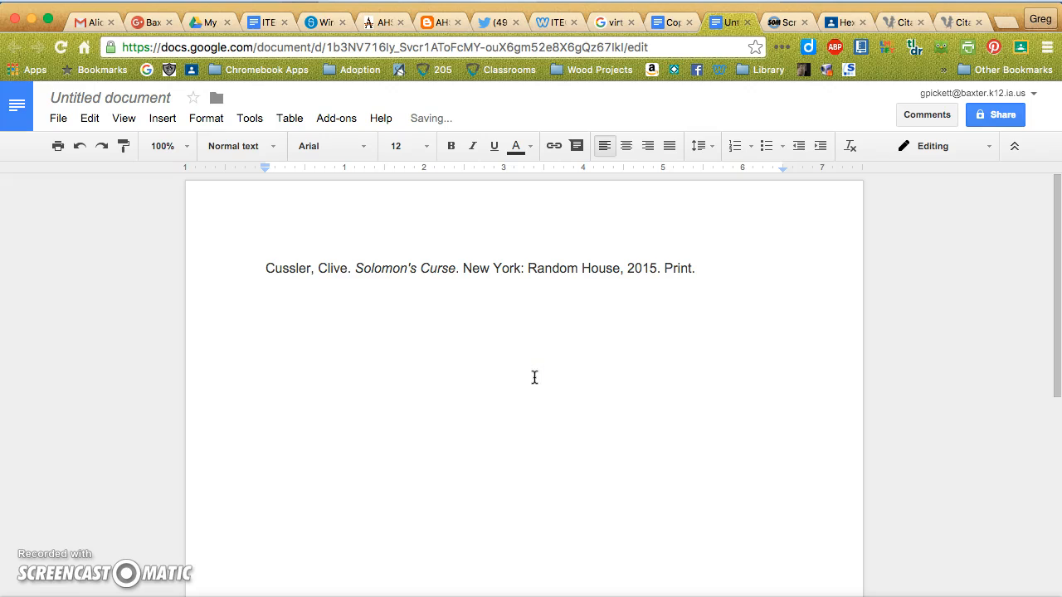
click(718, 267)
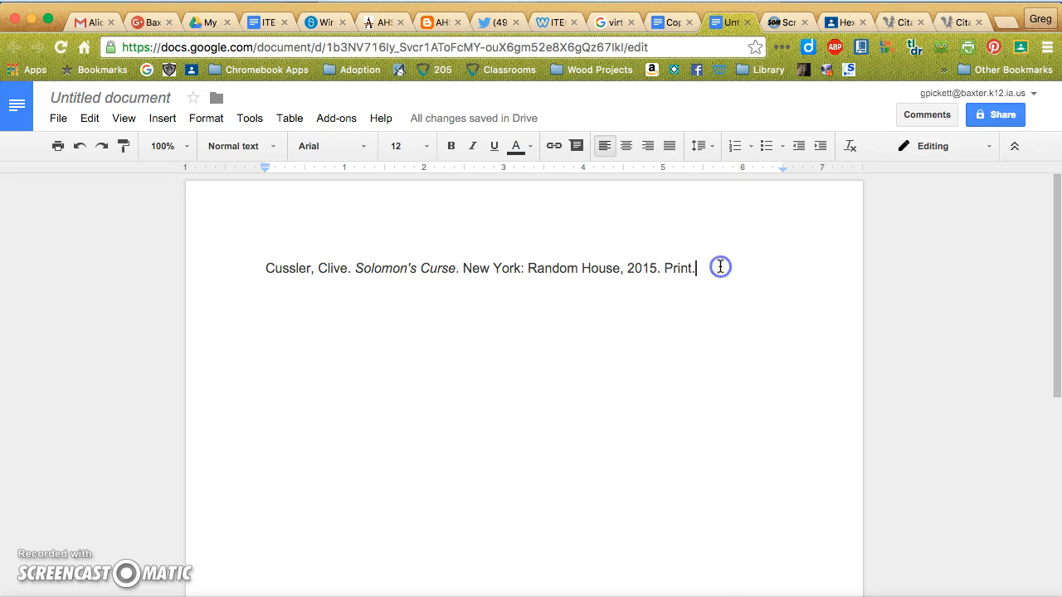
key(Return)
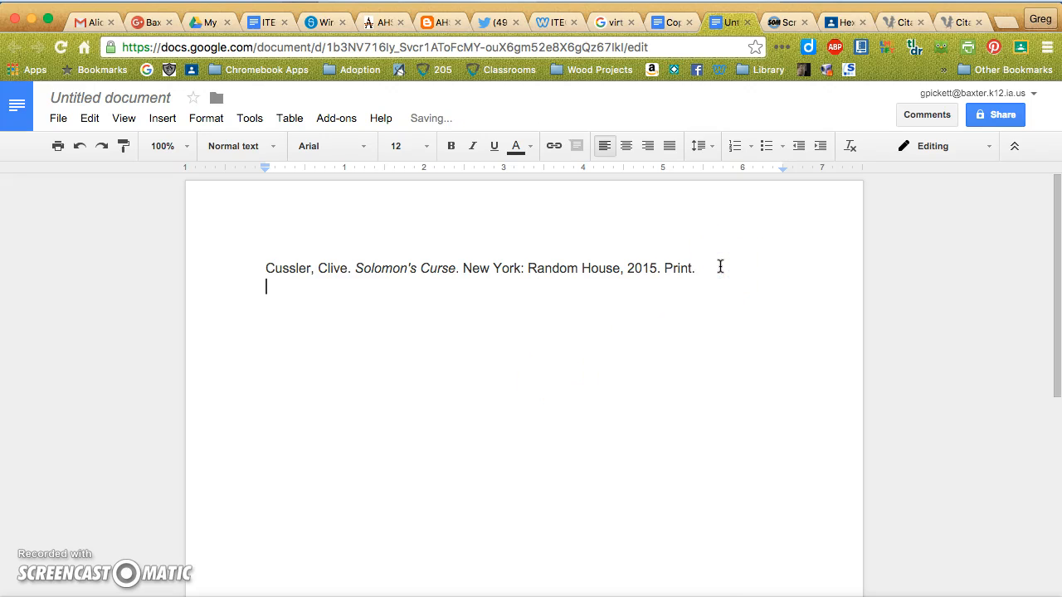
Switch back to Citation Machine and open the manual entry form for an MLA magazine citation.
click(893, 23)
scroll(643, 241, up, 5)
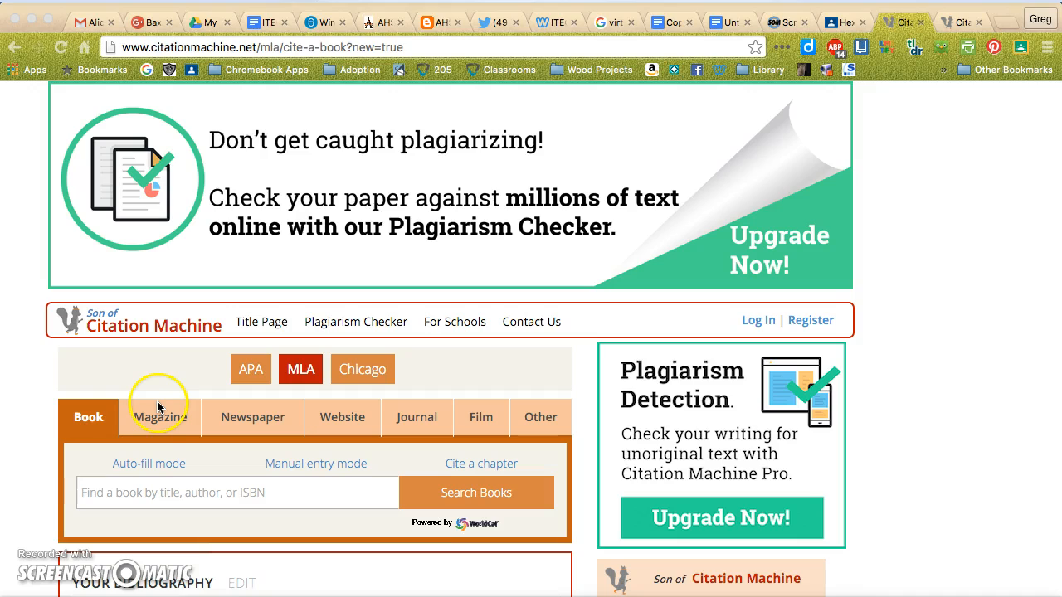
click(158, 423)
click(161, 422)
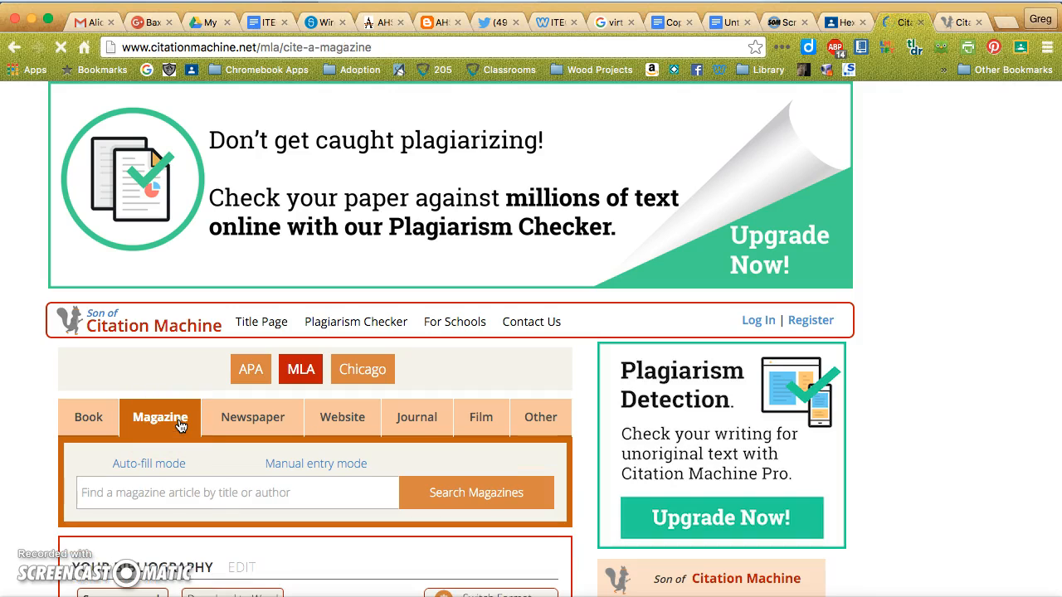
scroll(524, 495, down, 5)
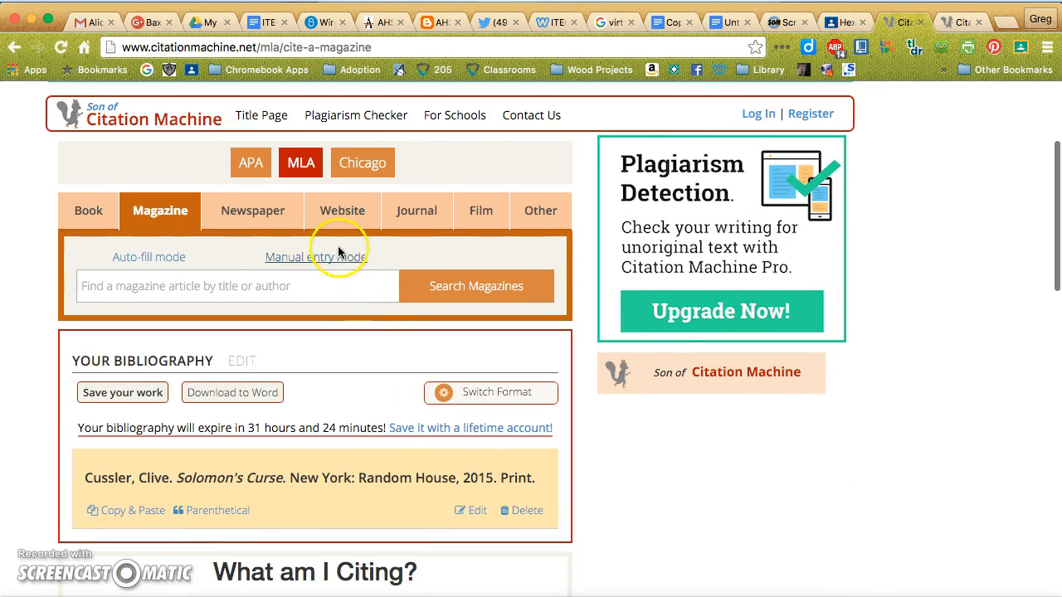
click(340, 263)
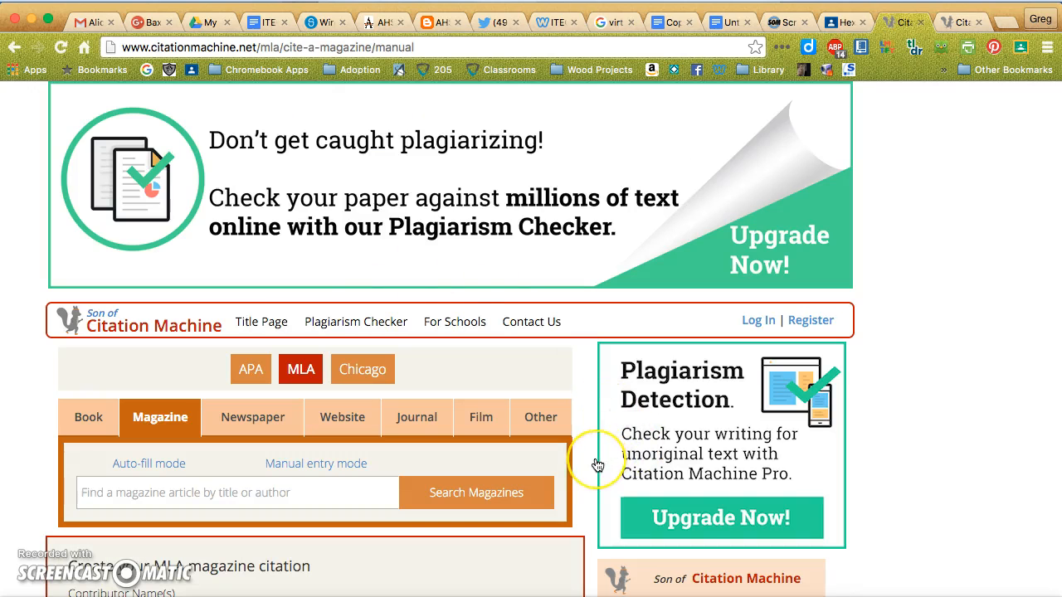
Enter Indiana Jones as the magazine article's contributor, with author as the contributor type.
scroll(595, 463, down, 5)
scroll(597, 465, down, 3)
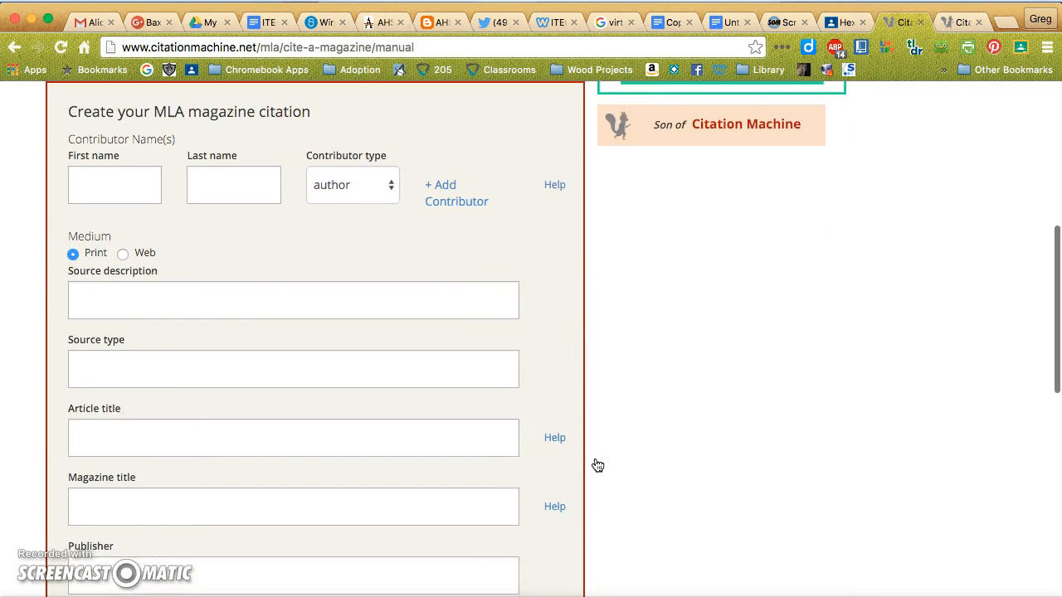
scroll(598, 465, down, 3)
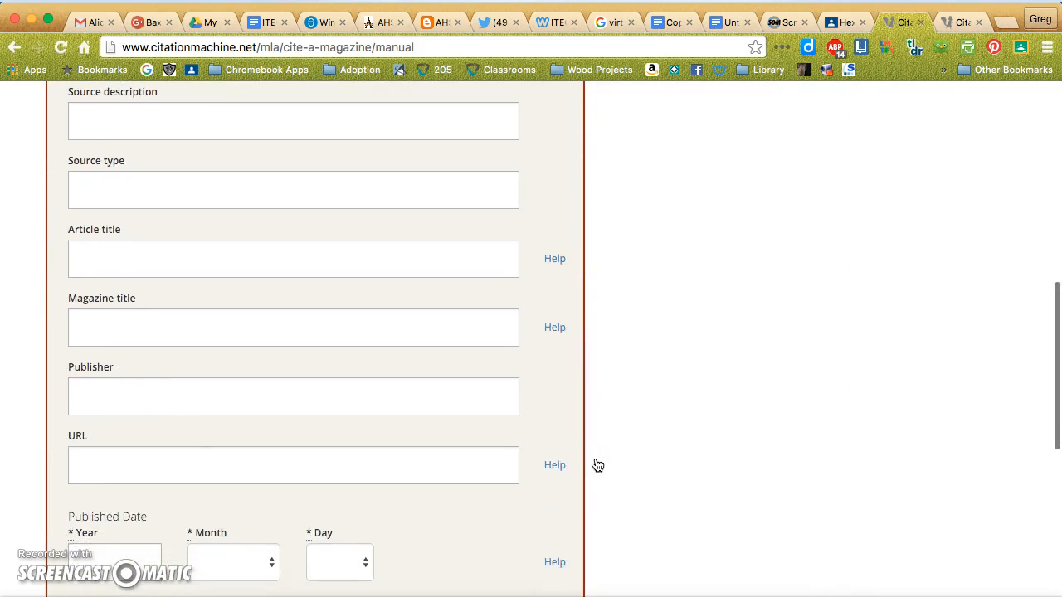
scroll(598, 466, up, 3)
scroll(597, 465, up, 3)
click(55, 286)
click(100, 287)
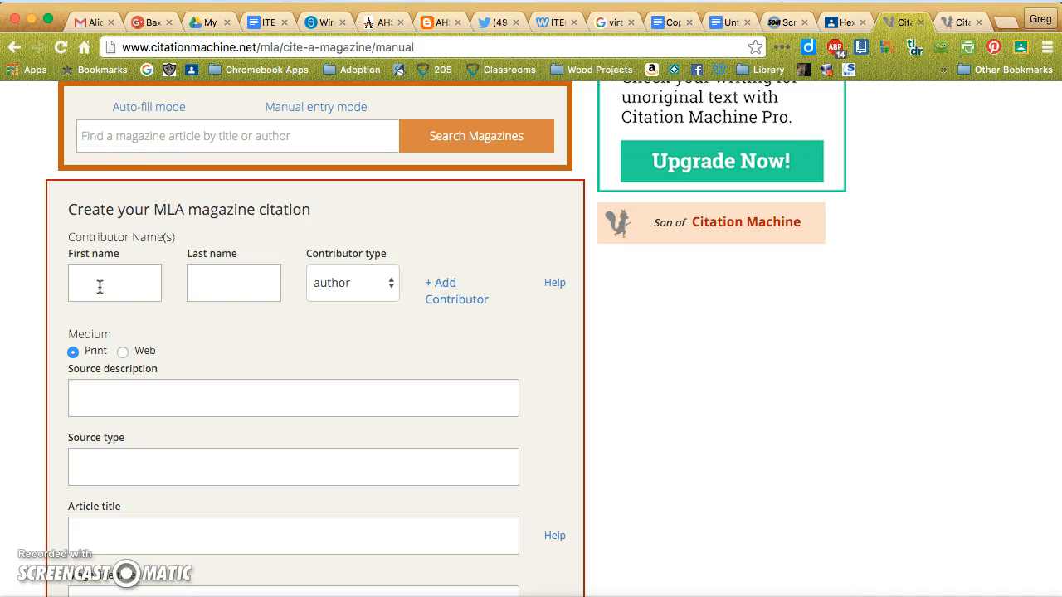
click(100, 287)
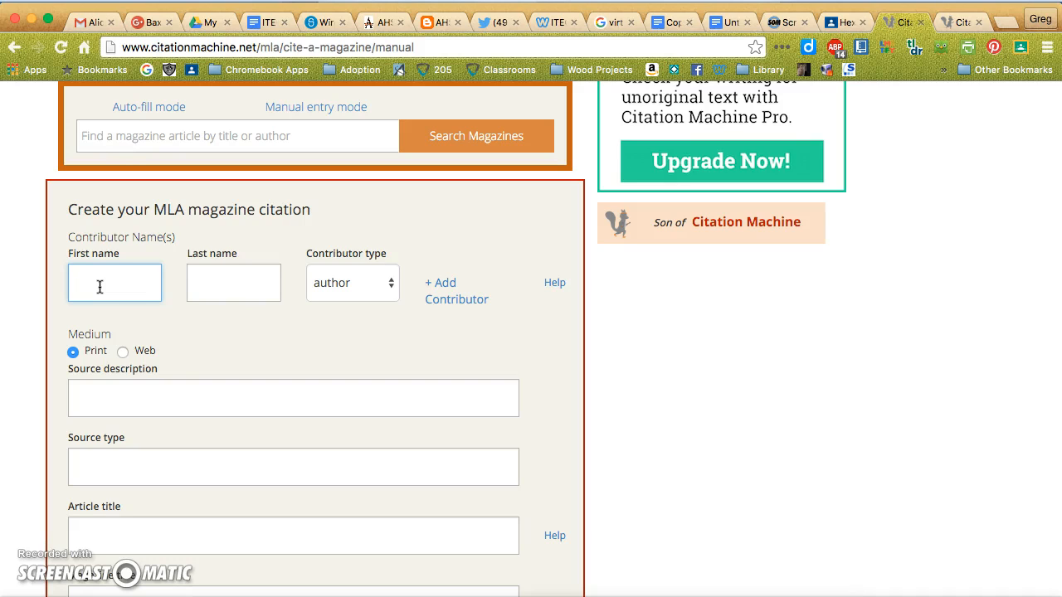
text(Indiana)
key(Tab)
text(Jone)
key(BackSpace)
key(BackSpace)
key(BackSpace)
text(ones)
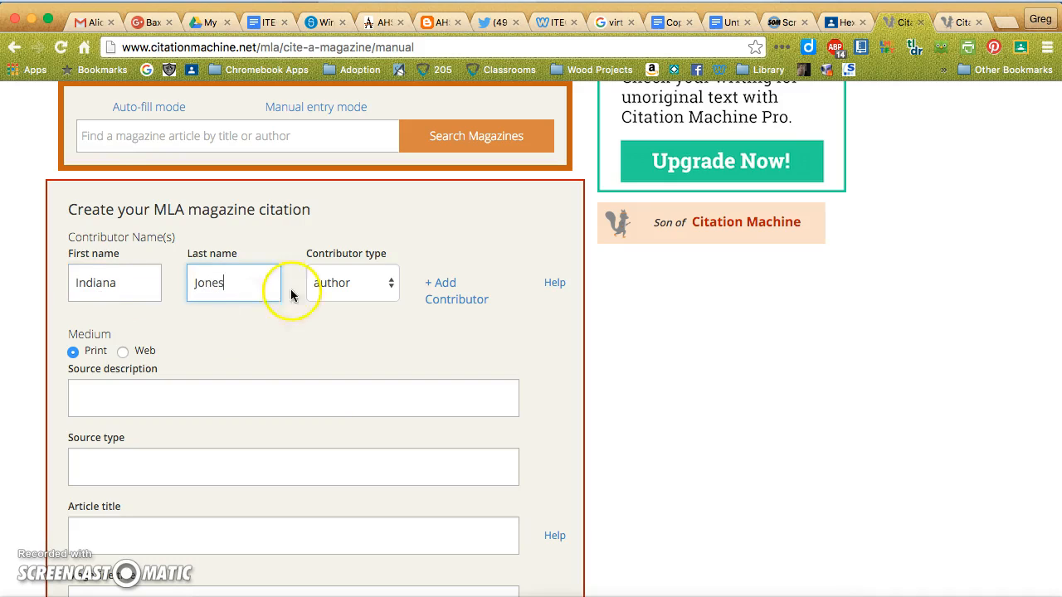
click(390, 283)
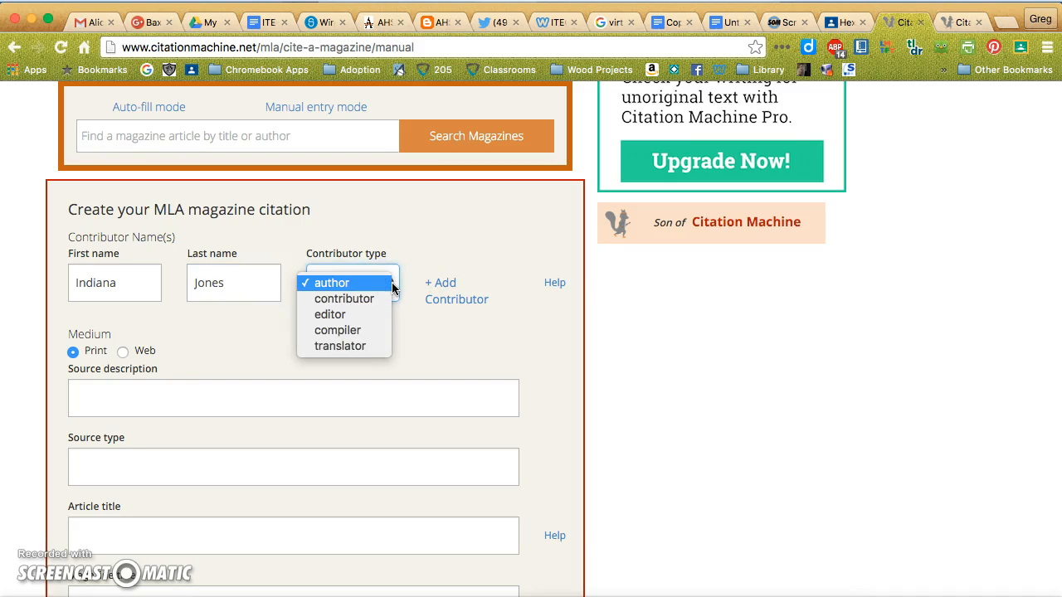
click(395, 282)
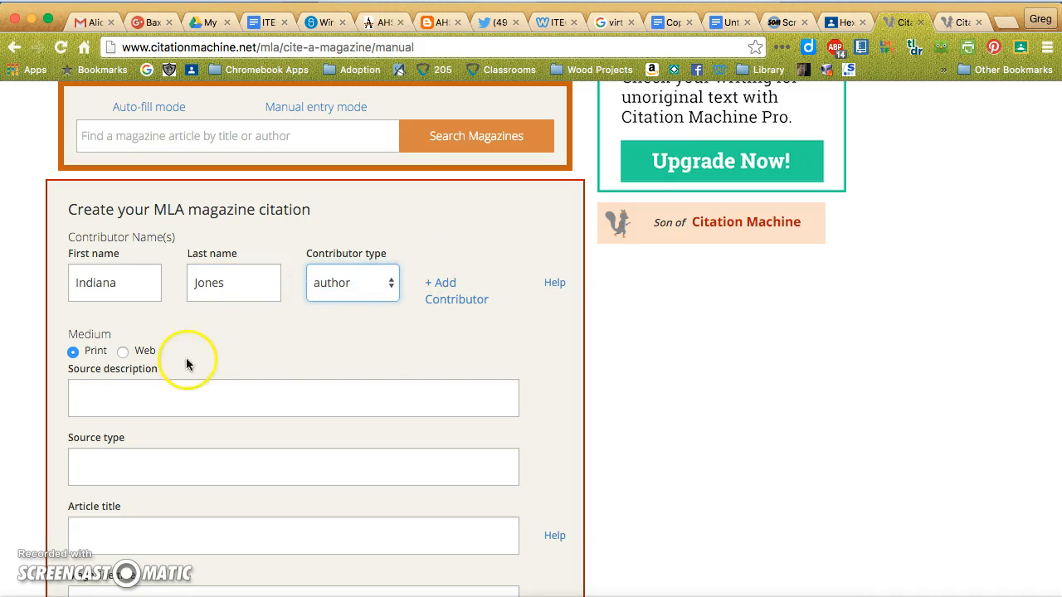
click(147, 390)
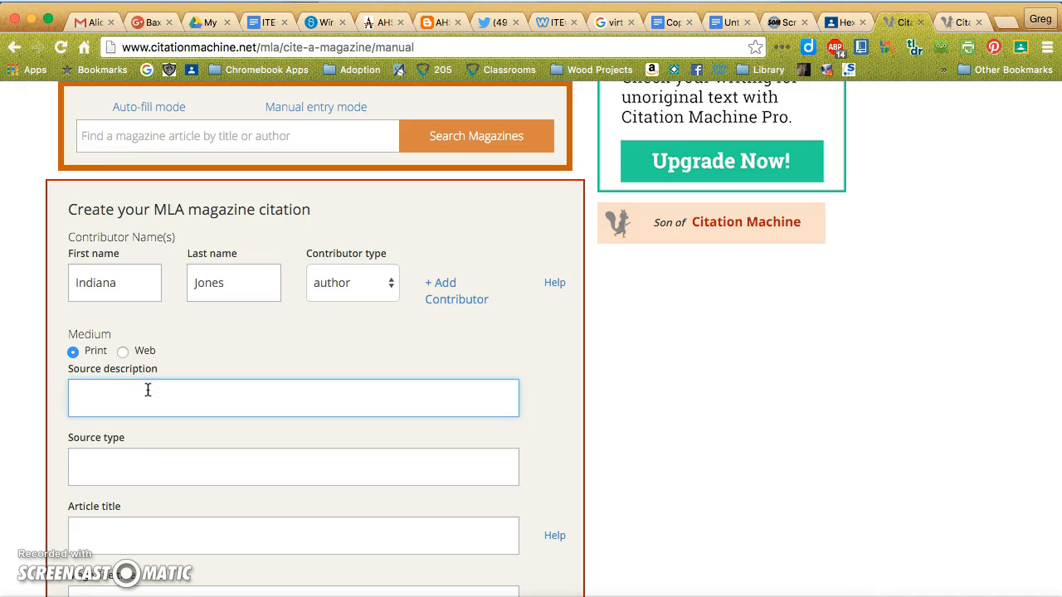
scroll(559, 441, down, 3)
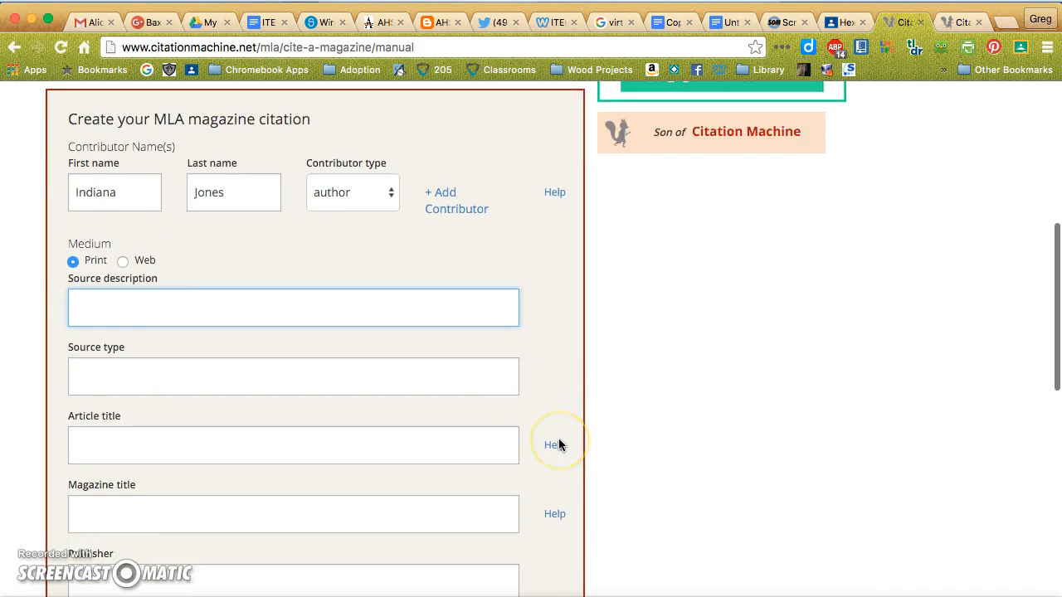
scroll(244, 315, up, 1)
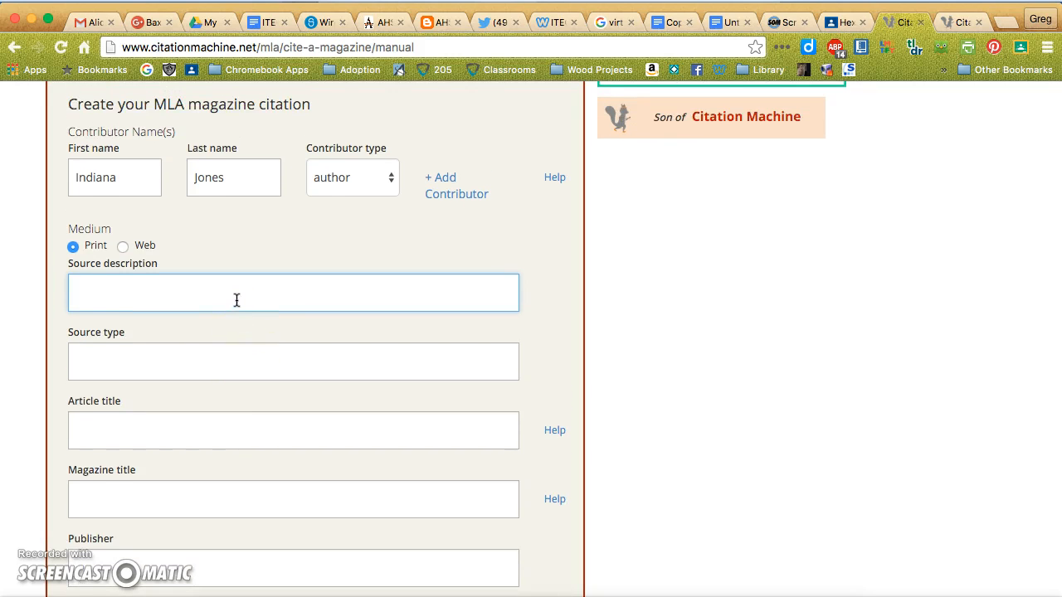
text(magazine)
key(Tab)
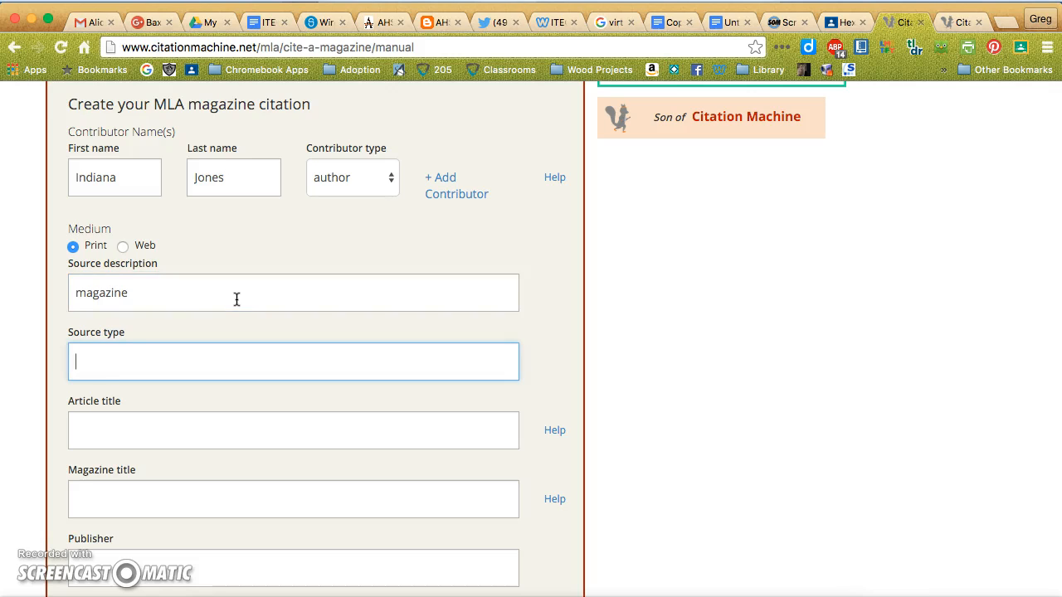
double_click(102, 301)
key(BackSpace)
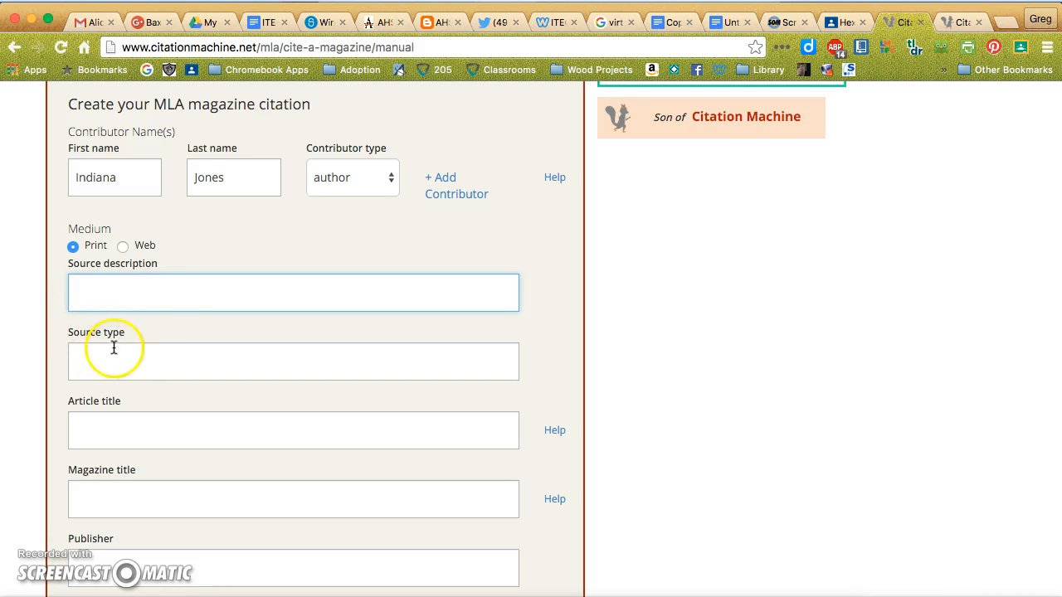
Enter How to Survive in a Tomb as the article title.
scroll(155, 306, down, 3)
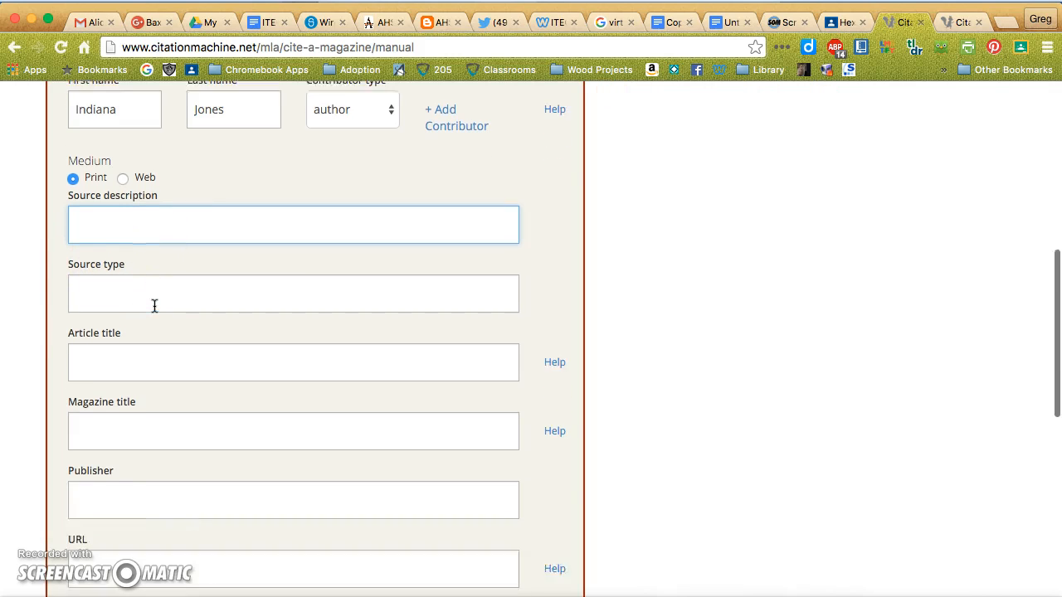
click(154, 307)
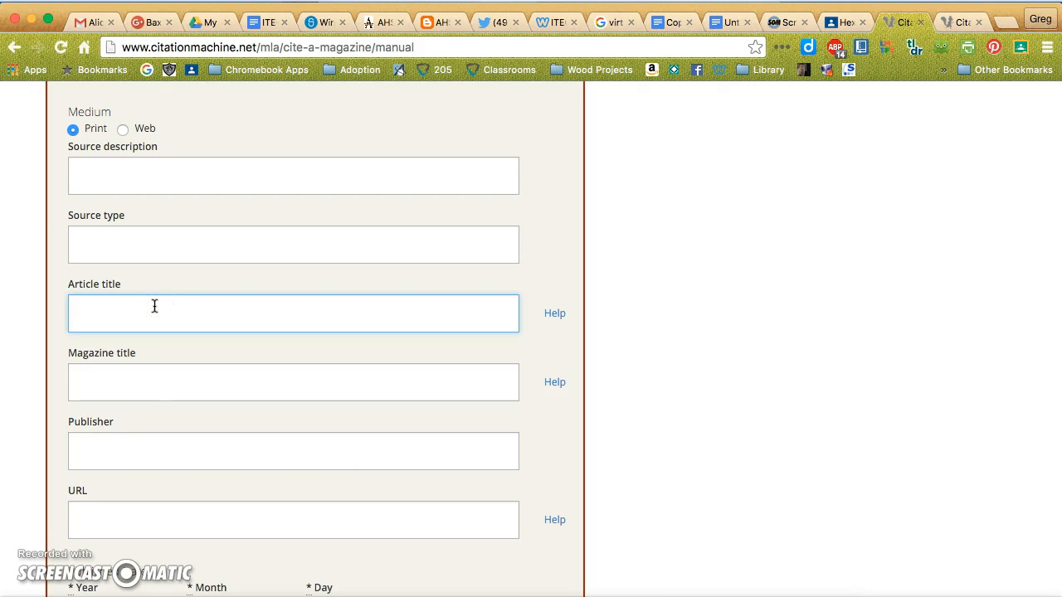
scroll(163, 178, up, 3)
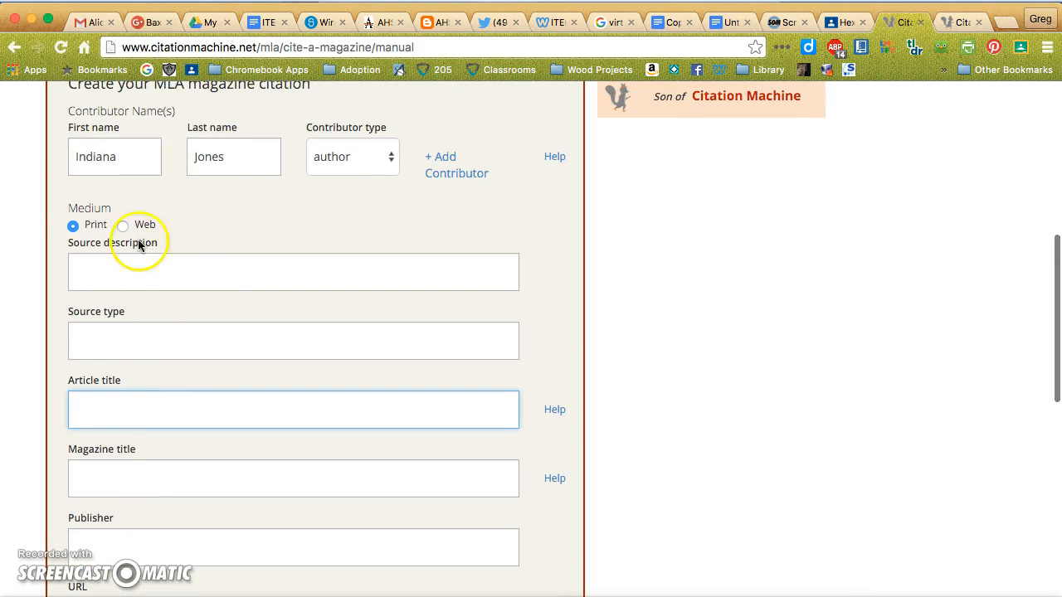
scroll(261, 273, up, 3)
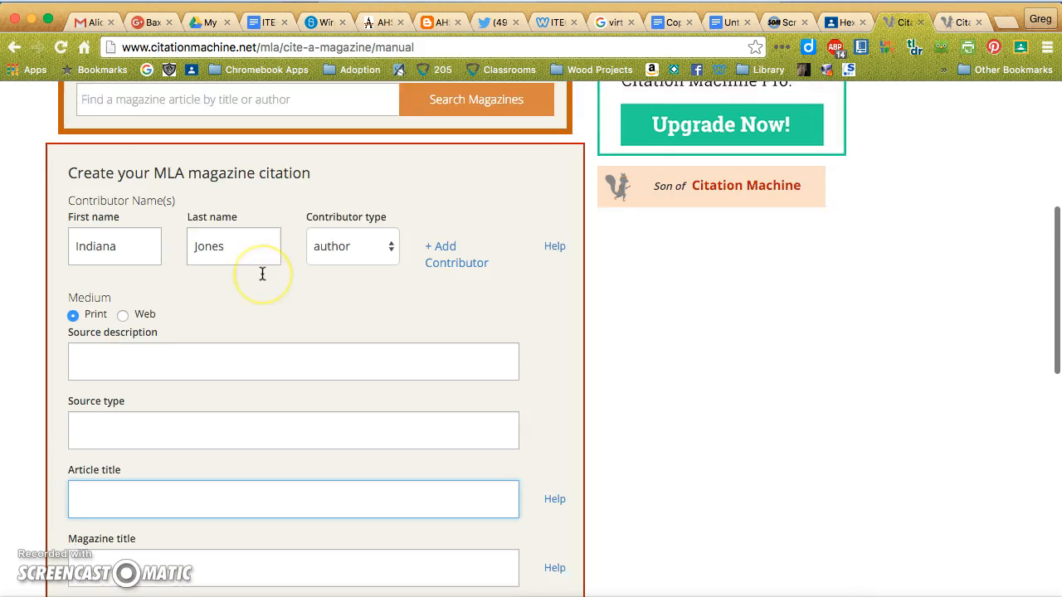
scroll(261, 273, down, 1)
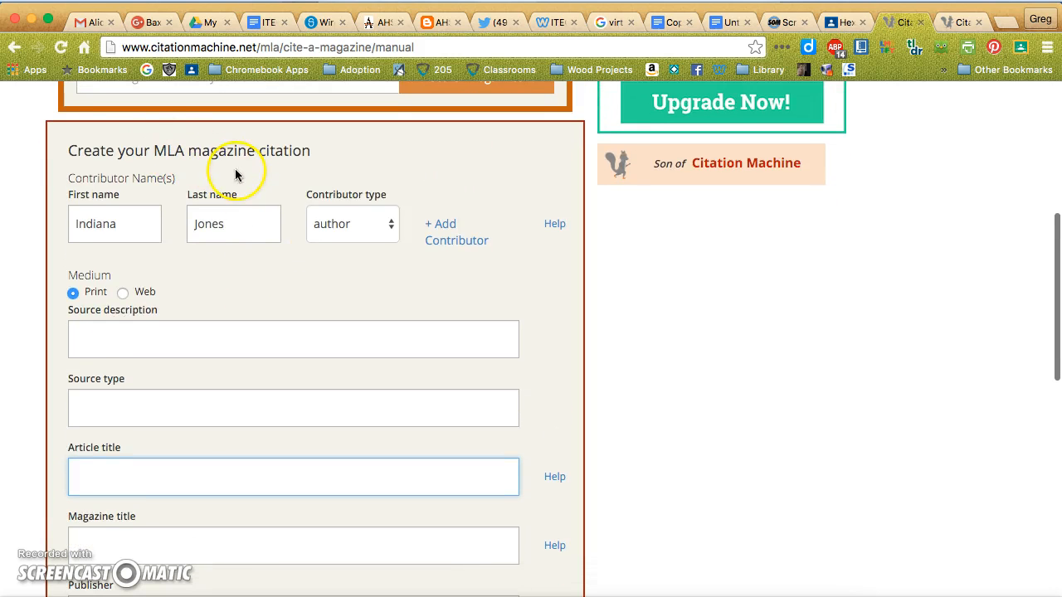
scroll(218, 382, down, 3)
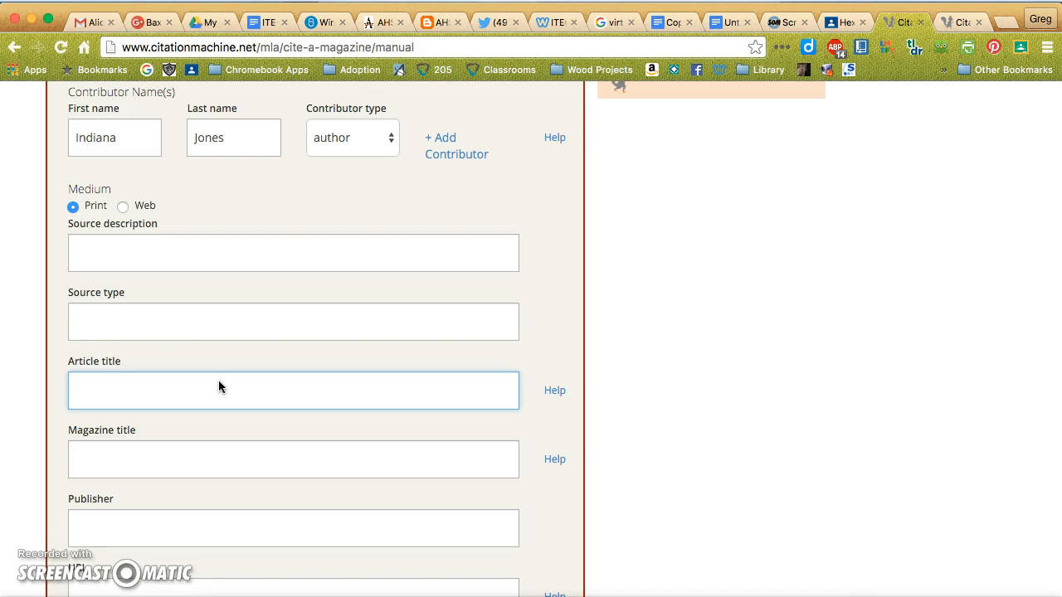
text(How to Survive a Tomb)
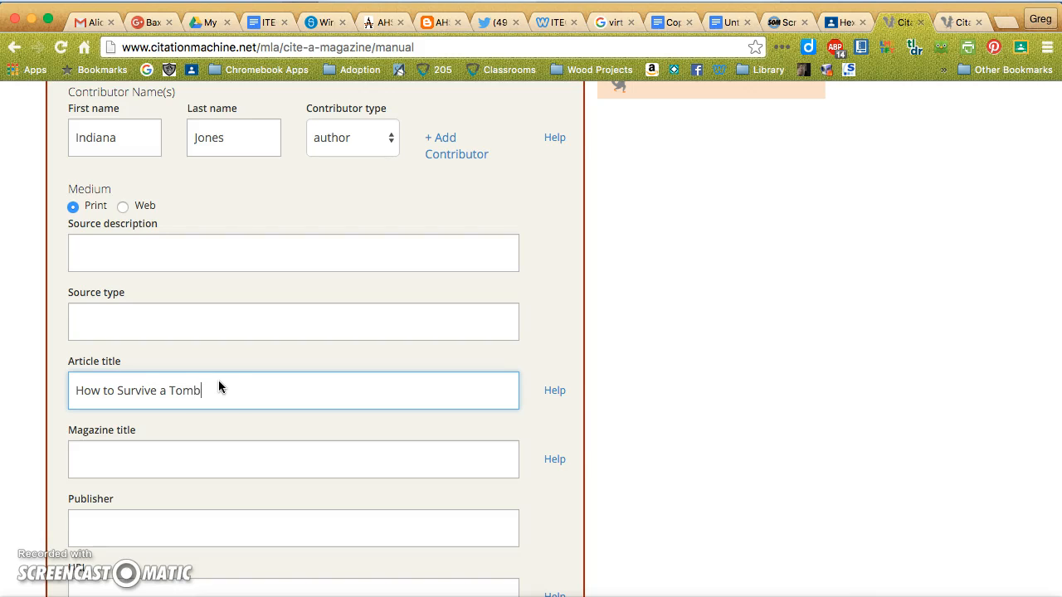
click(160, 390)
text(in)
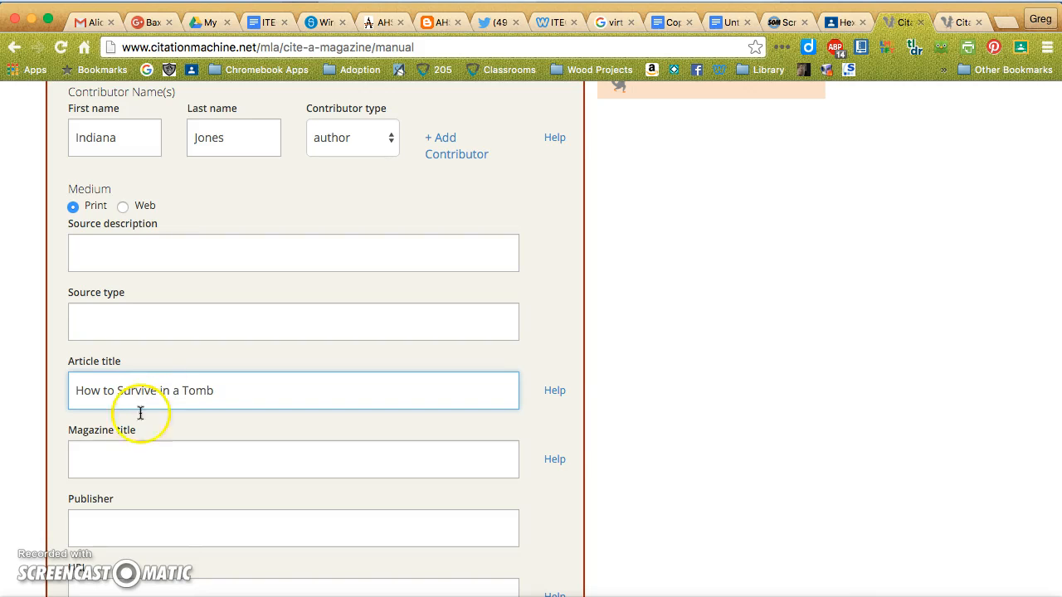
Enter Boy's Life as the magazine title and move on to the publisher field.
click(110, 463)
text(Boy's Life)
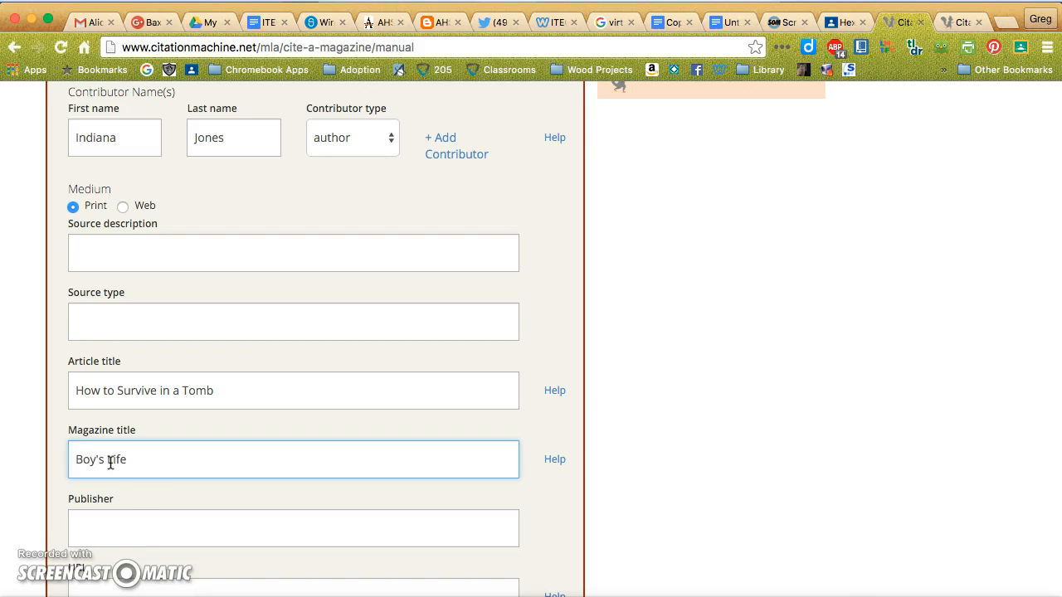
click(97, 532)
scroll(564, 496, down, 4)
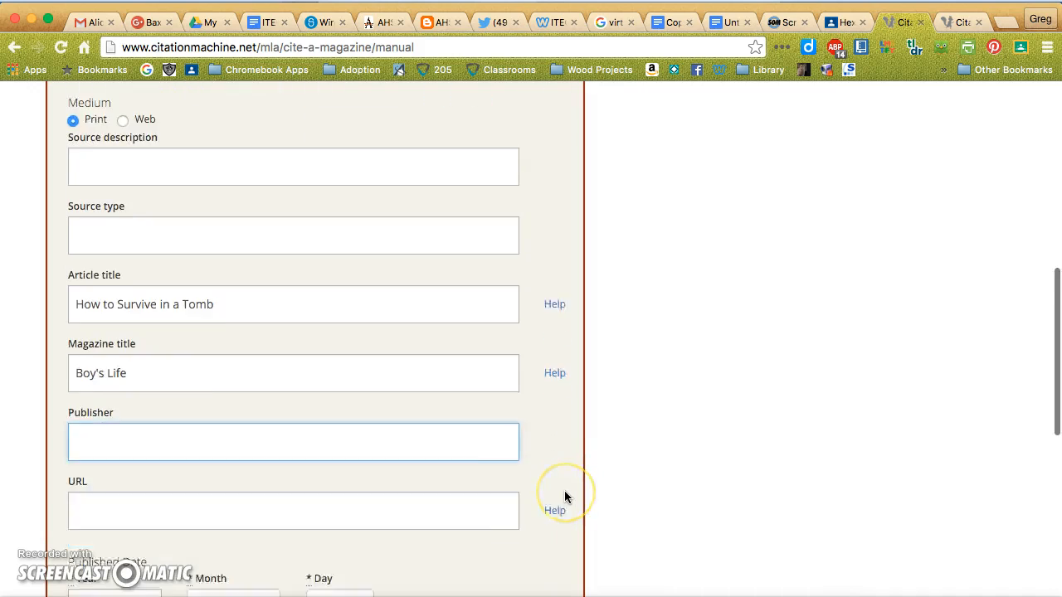
scroll(564, 496, up, 1)
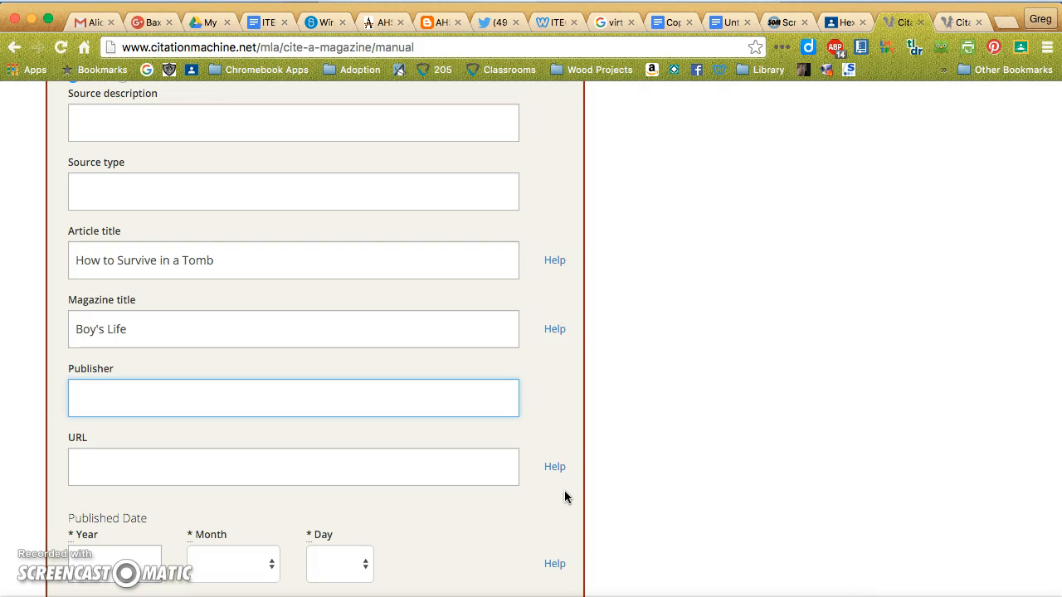
Enter Jones Unlimited as the magazine's publisher, keep the Print medium and leave the URL empty.
text(Jones Unlimited)
click(330, 464)
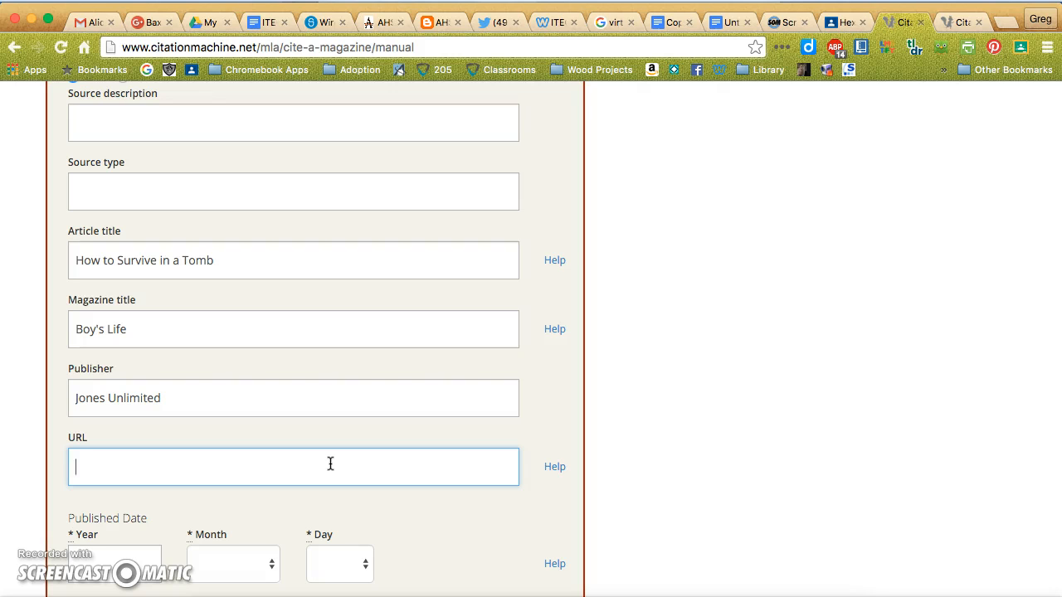
scroll(330, 464, up, 3)
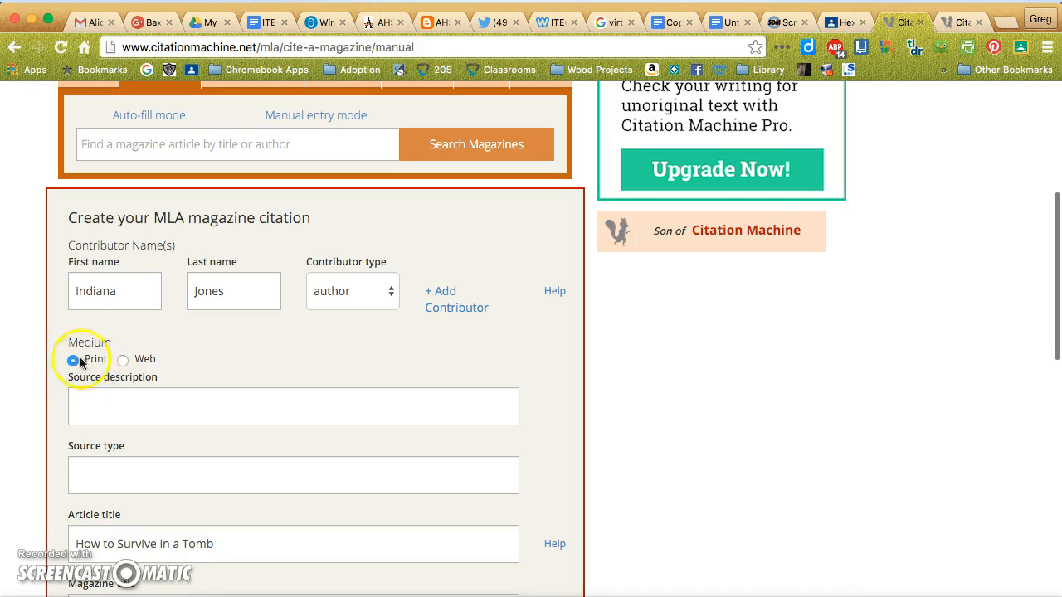
scroll(293, 461, down, 4)
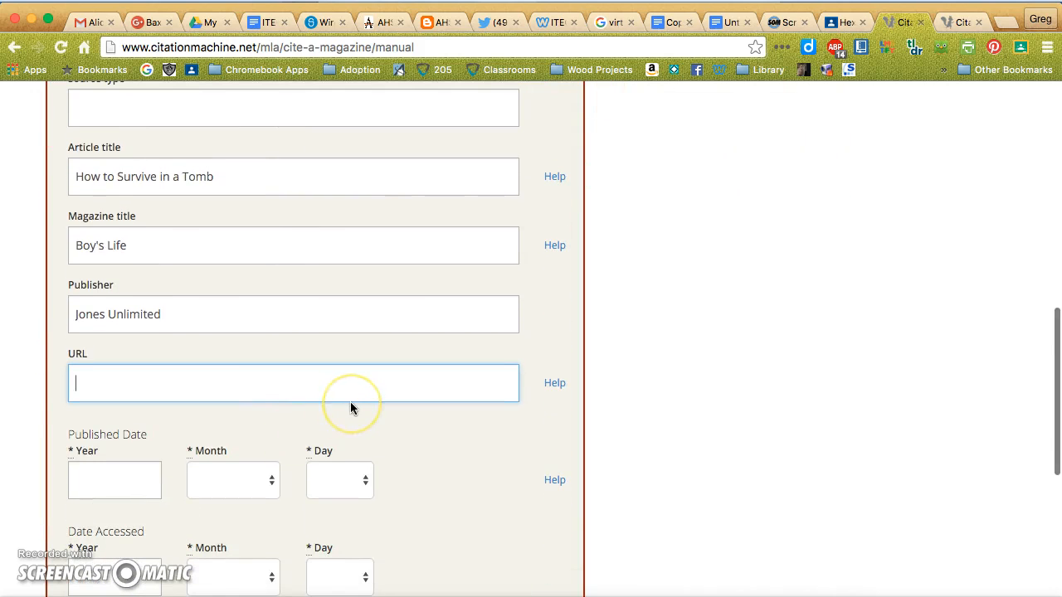
click(330, 395)
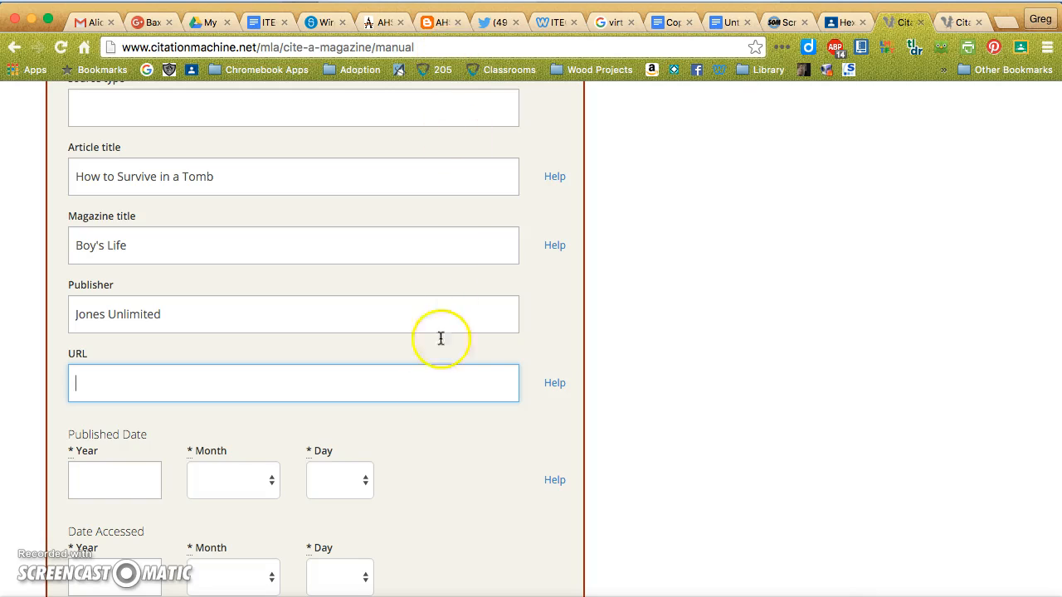
scroll(436, 428, down, 2)
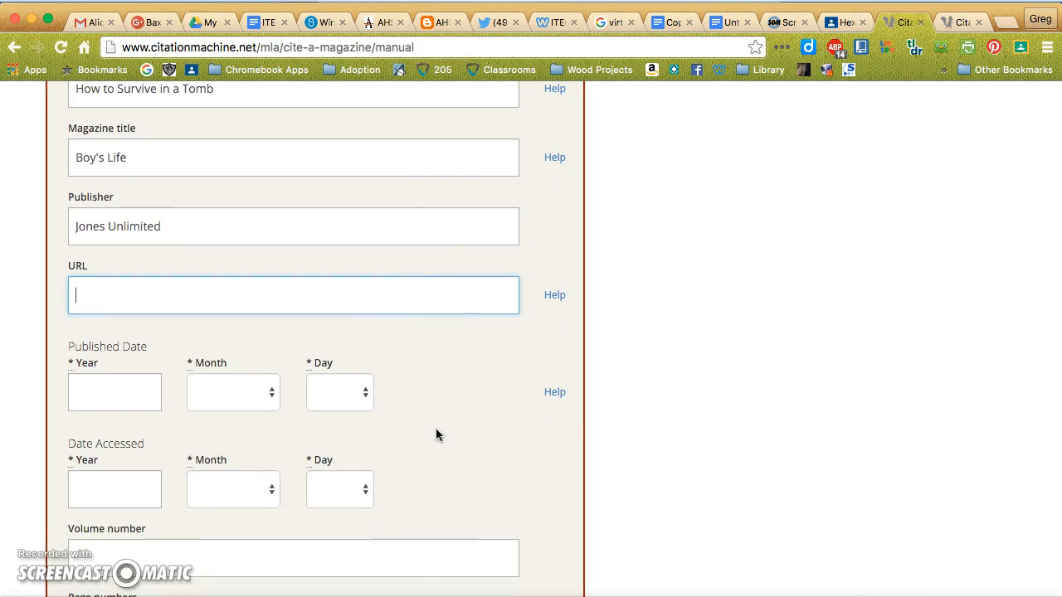
Set the magazine article's published date to year 2011, month October, day 14.
click(118, 404)
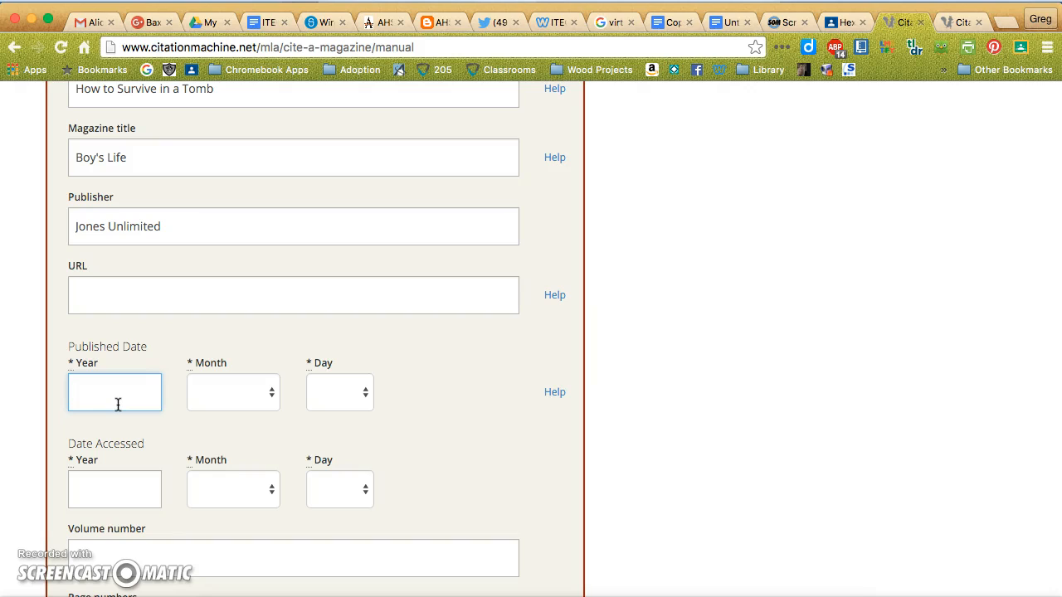
text(2011)
click(361, 400)
click(273, 396)
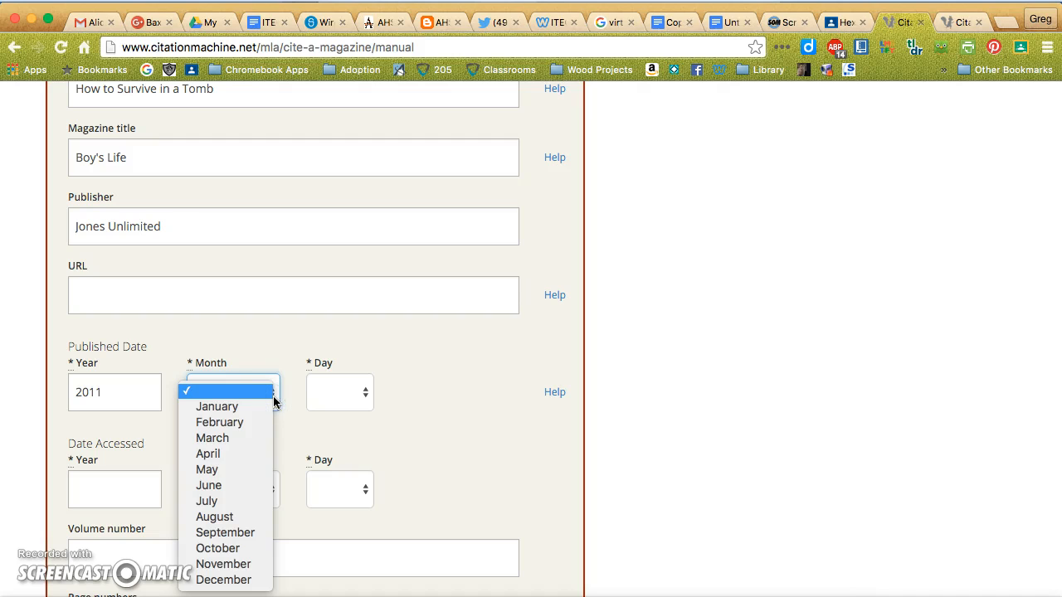
click(227, 554)
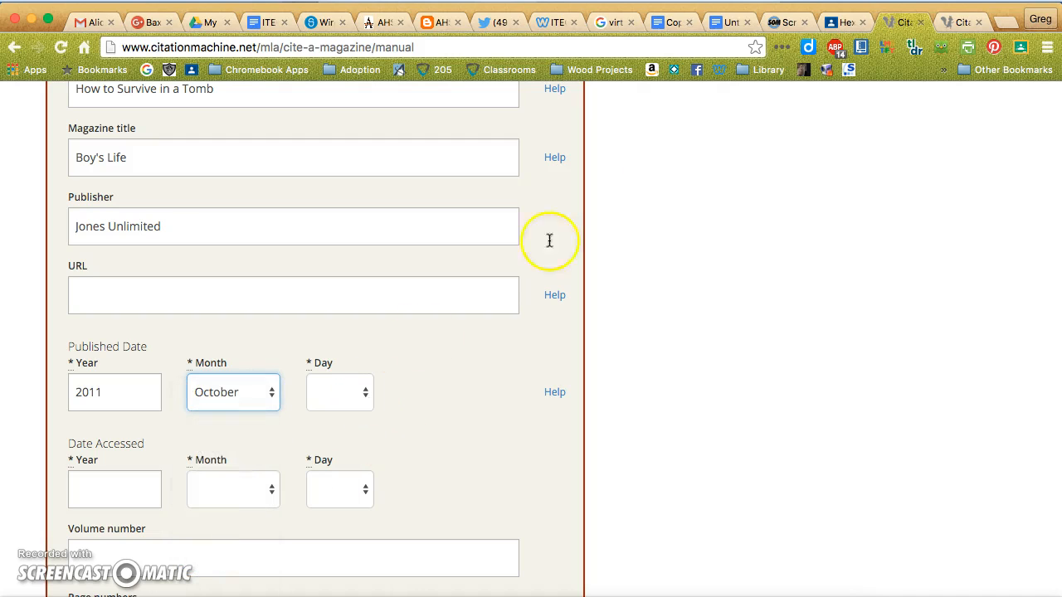
click(865, 0)
click(451, 356)
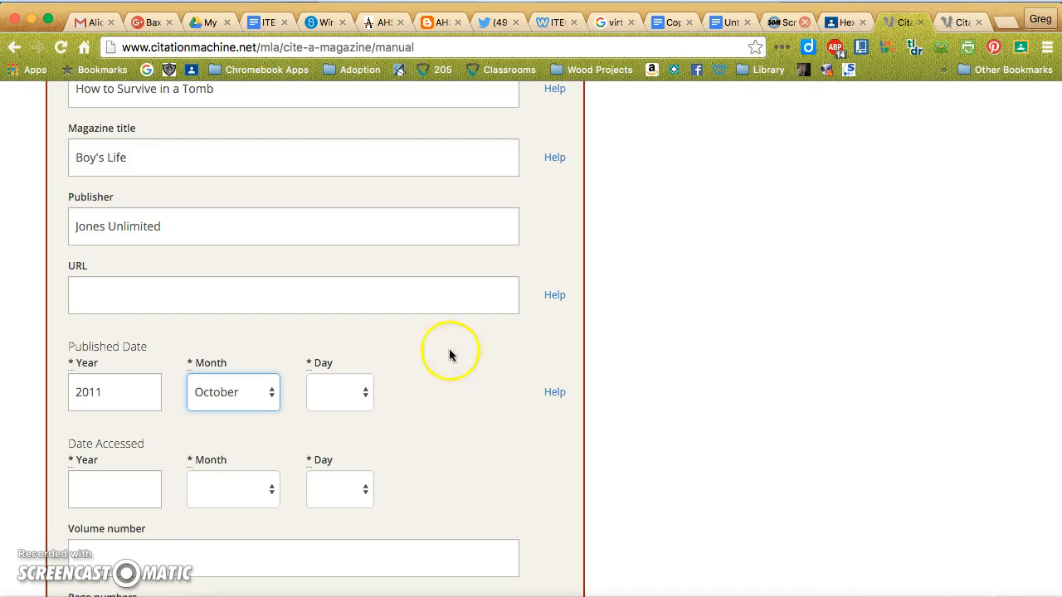
click(360, 396)
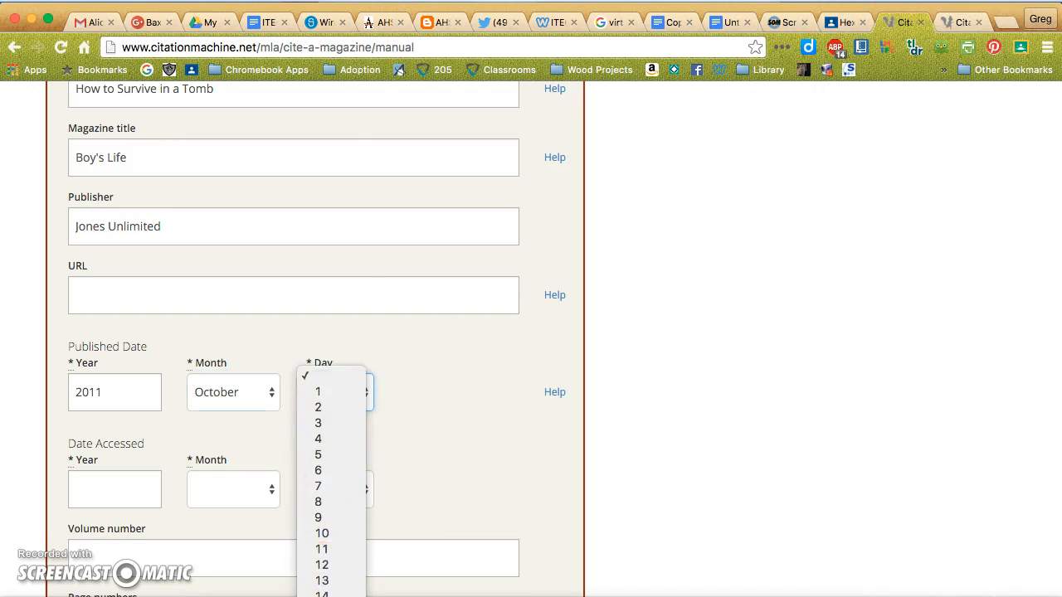
scroll(336, 473, down, 3)
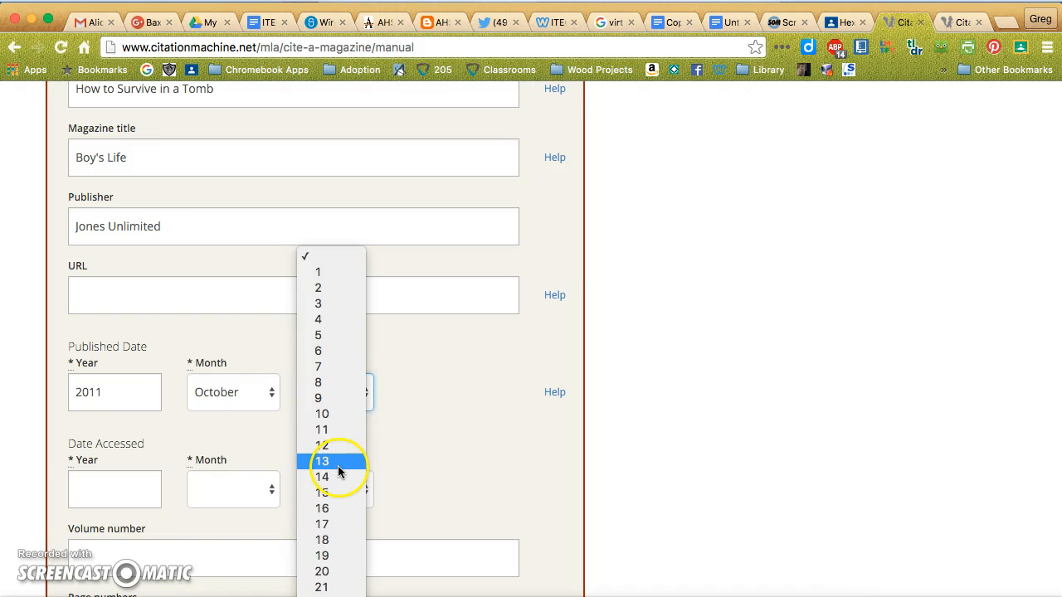
click(333, 477)
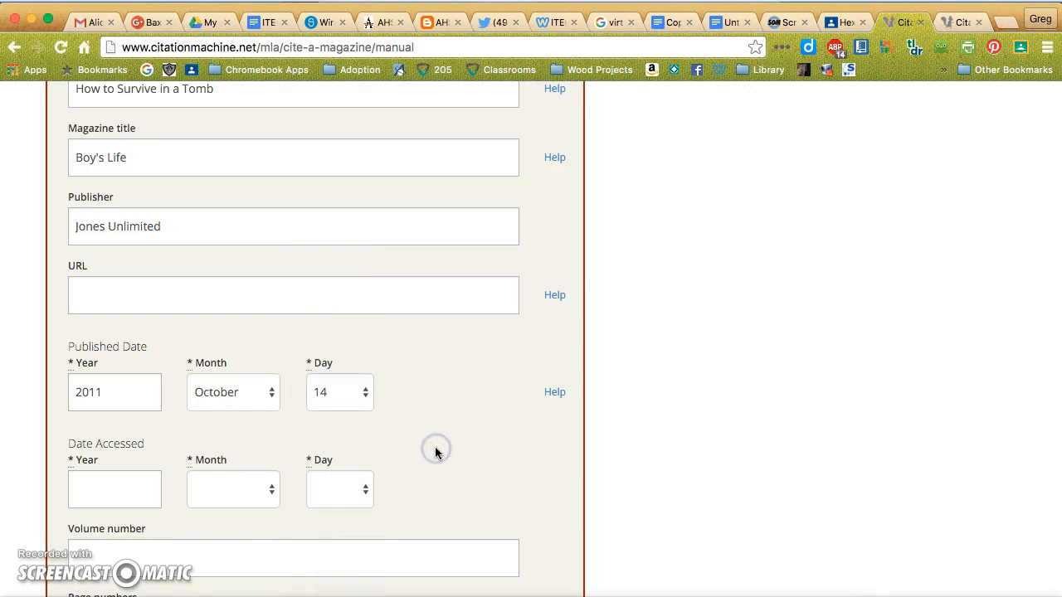
Enter 8-10 14-15 as the article's page numbers, leaving the access date and volume number empty.
click(118, 482)
scroll(142, 469, down, 3)
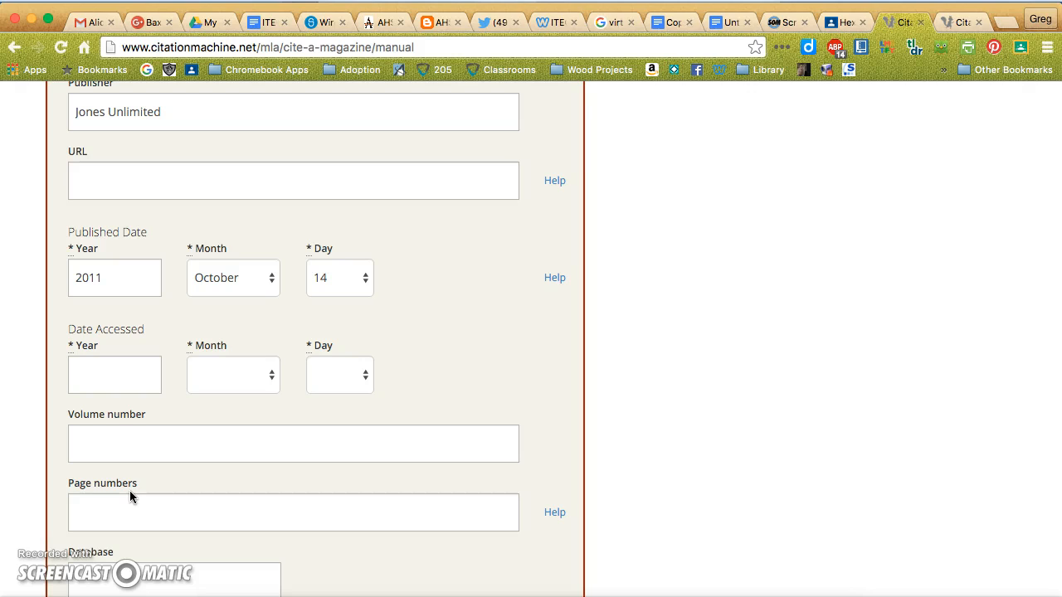
click(106, 507)
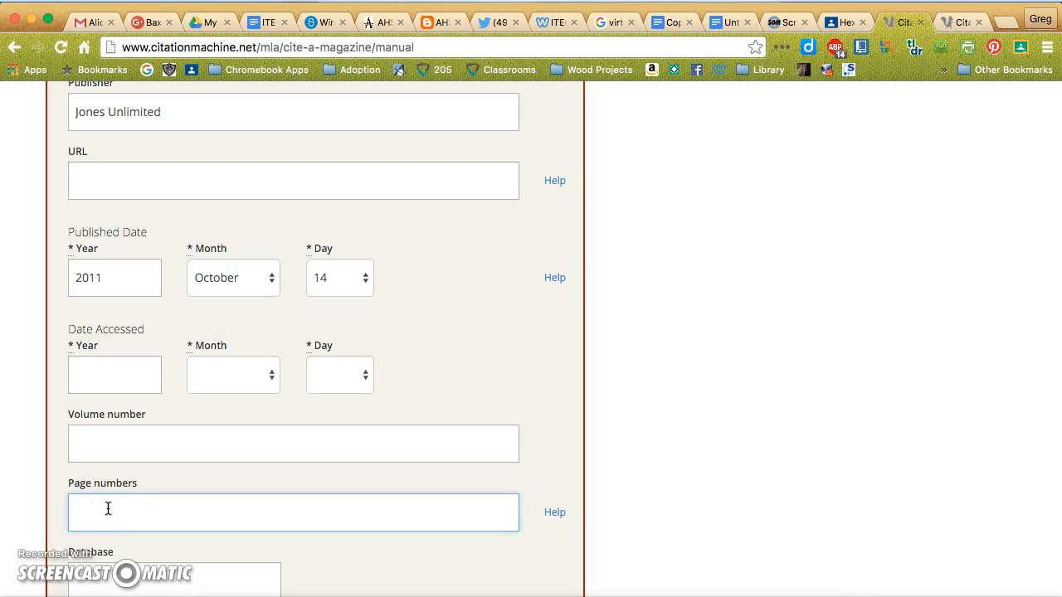
text(8-10 14-15)
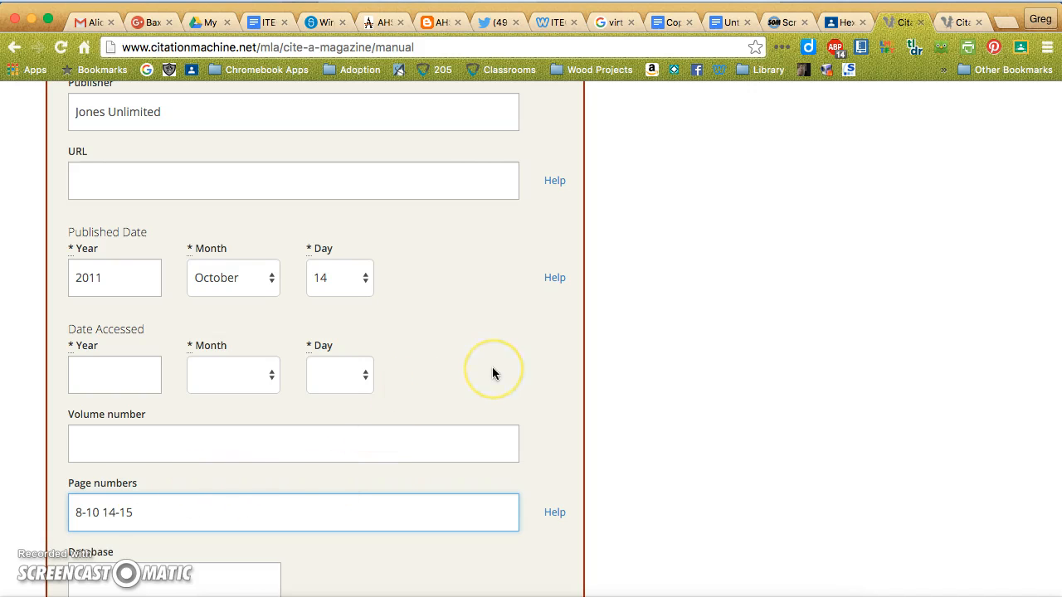
Review the whole magazine citation form, from contributor and titles to published date and page numbers.
scroll(493, 374, down, 3)
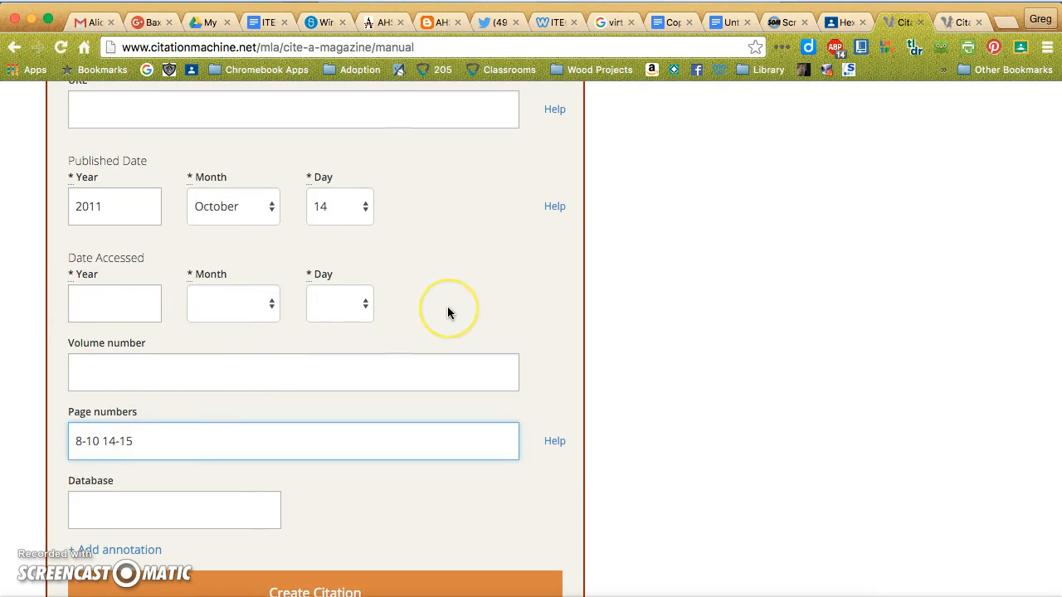
scroll(447, 309, up, 3)
scroll(447, 312, up, 2)
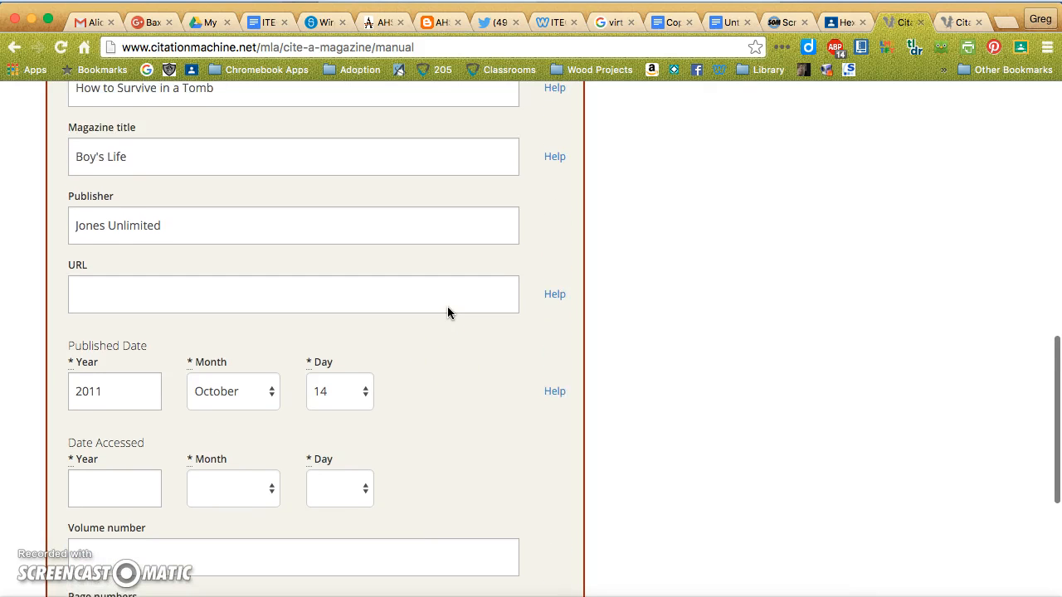
scroll(447, 312, up, 3)
click(462, 457)
scroll(462, 457, up, 1)
scroll(462, 456, up, 4)
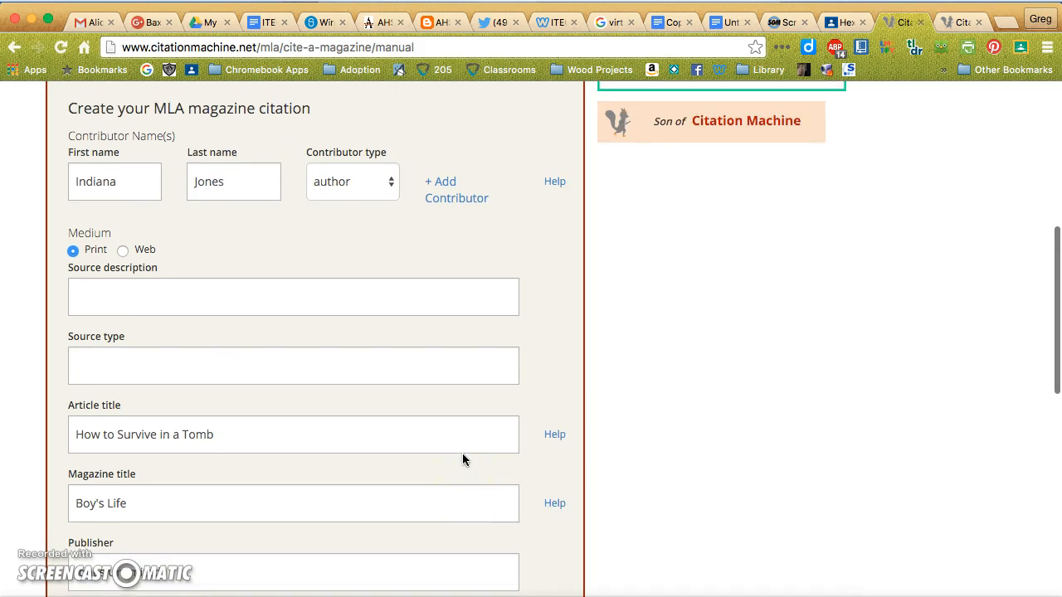
scroll(462, 456, down, 5)
scroll(463, 458, down, 4)
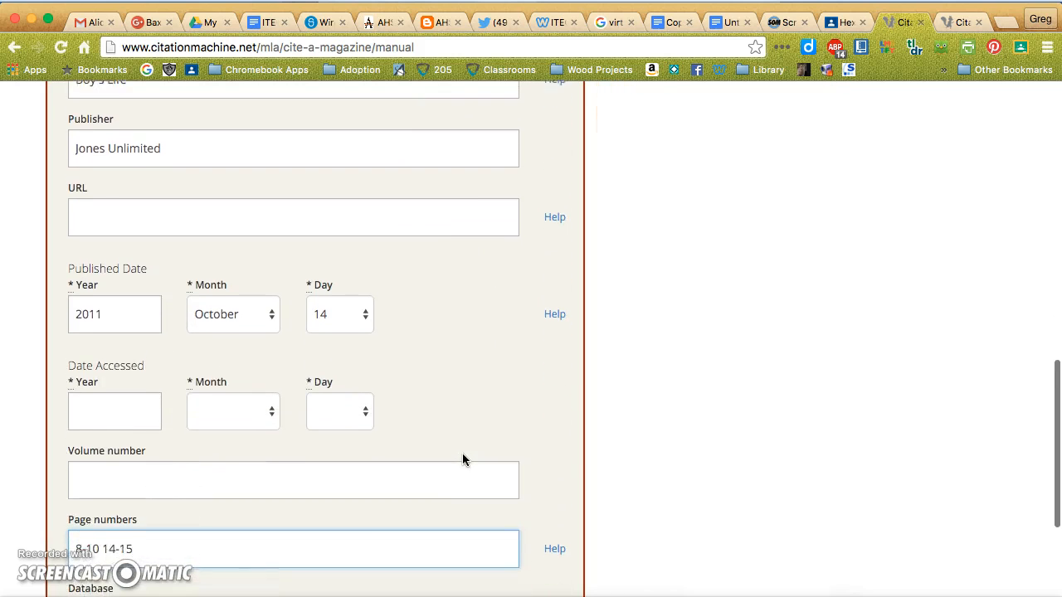
scroll(463, 459, up, 3)
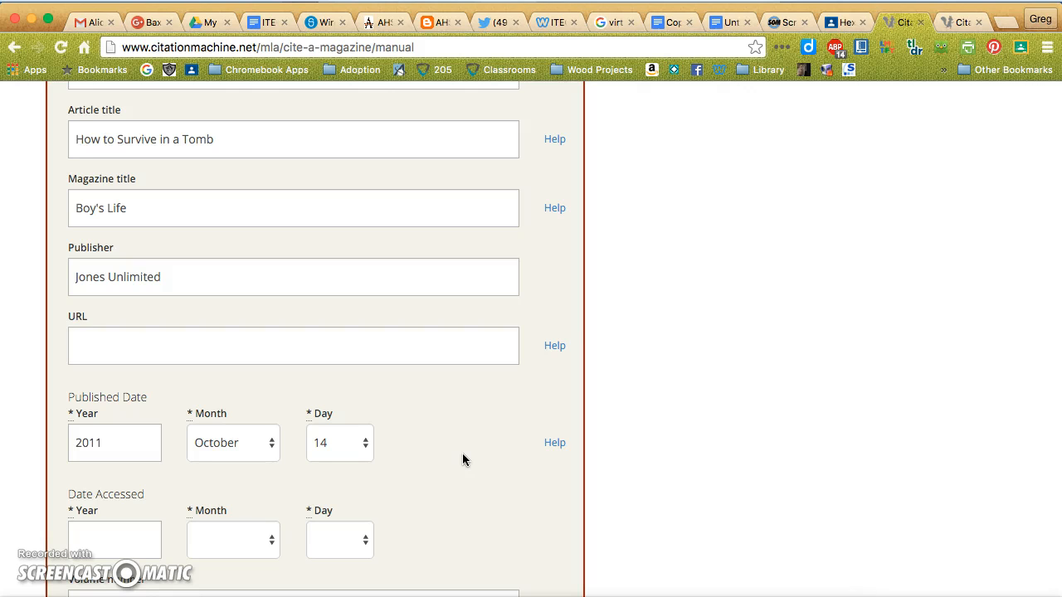
scroll(463, 459, down, 1)
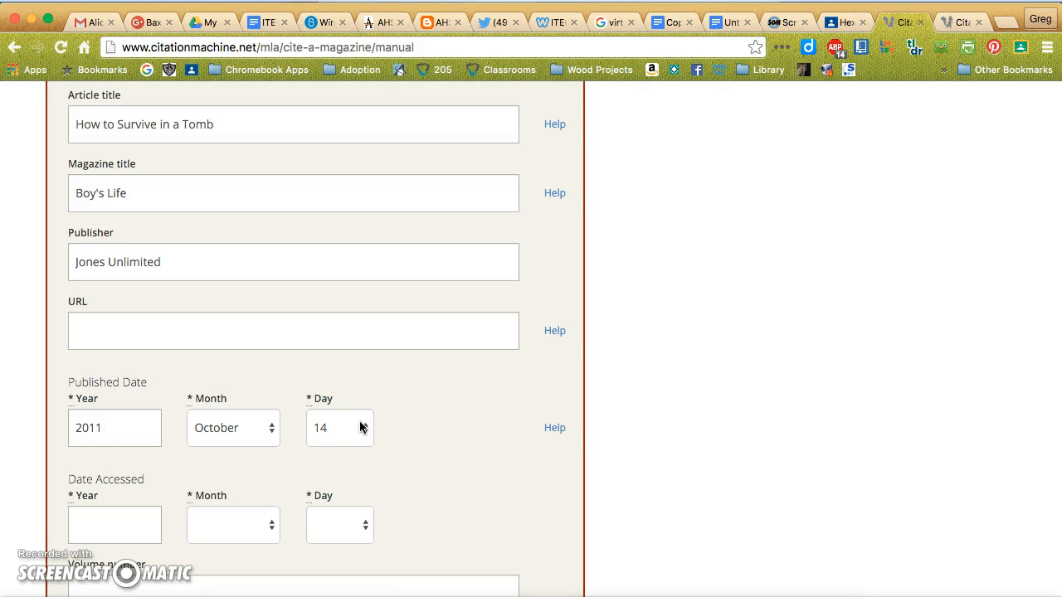
scroll(360, 427, down, 3)
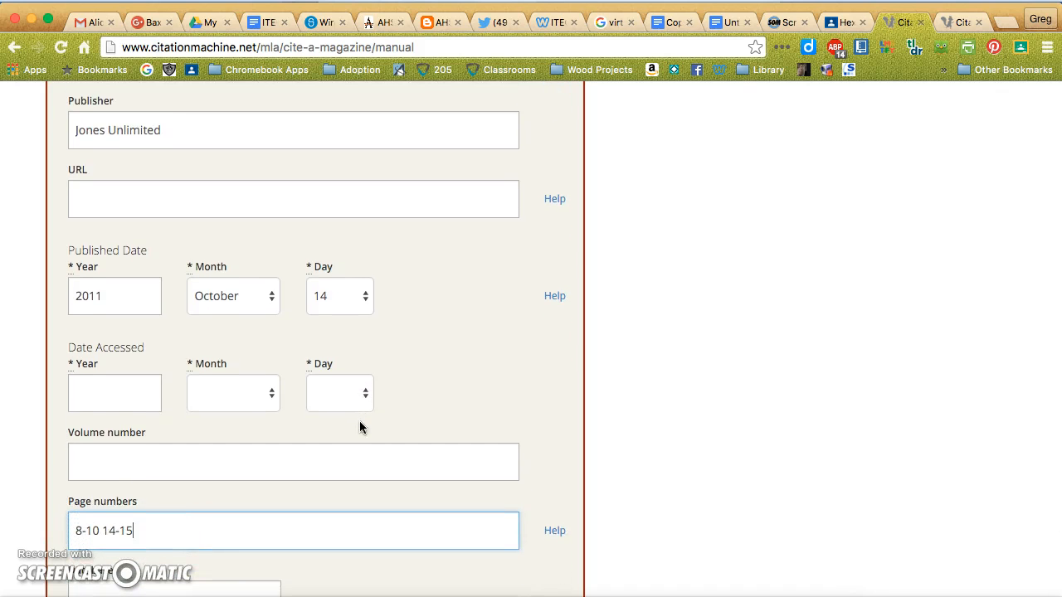
scroll(360, 426, down, 4)
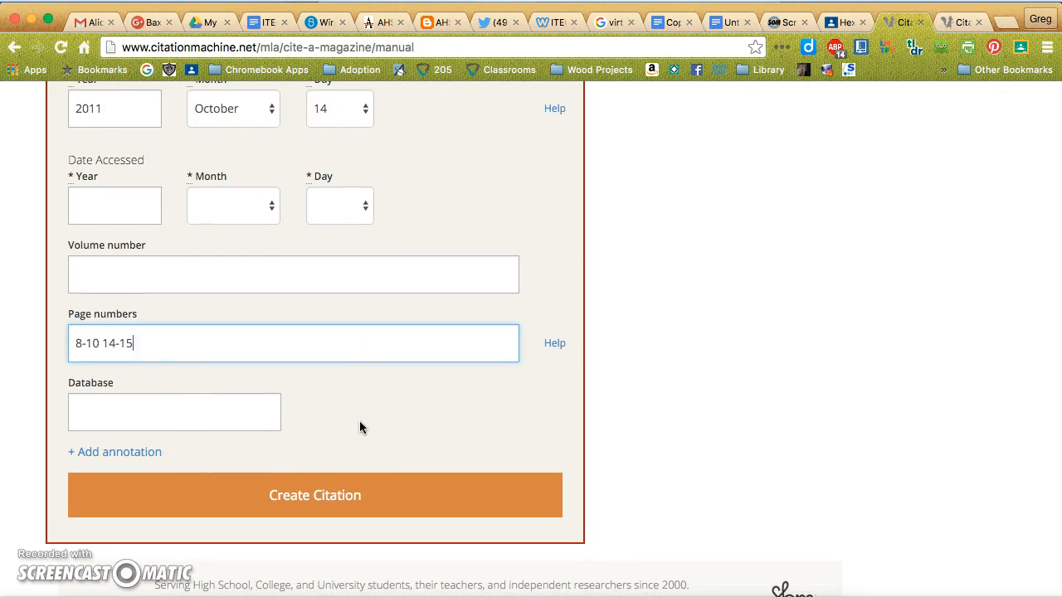
scroll(360, 423, up, 14)
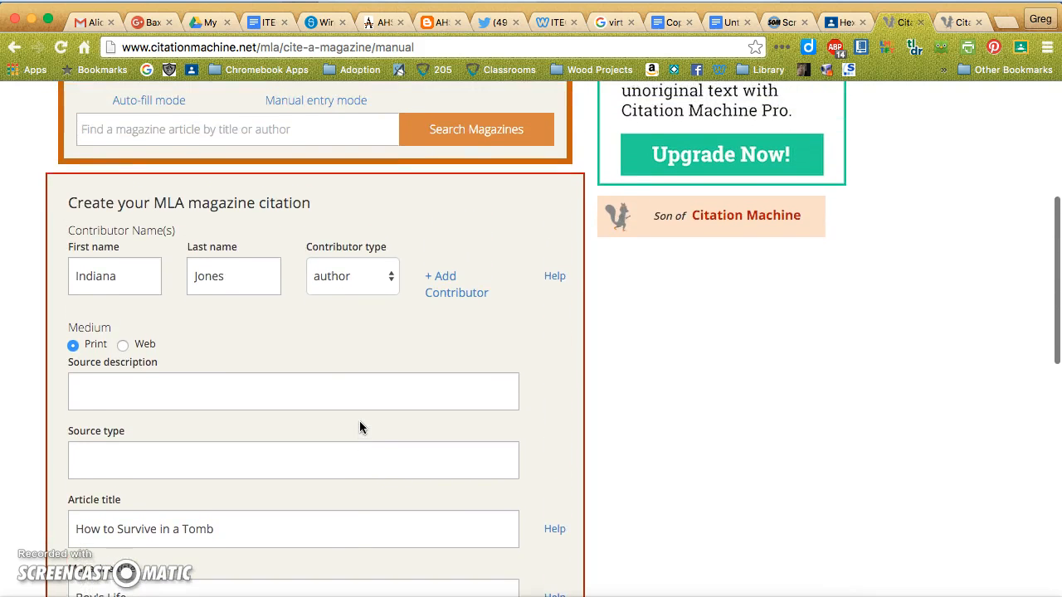
scroll(359, 421, up, 4)
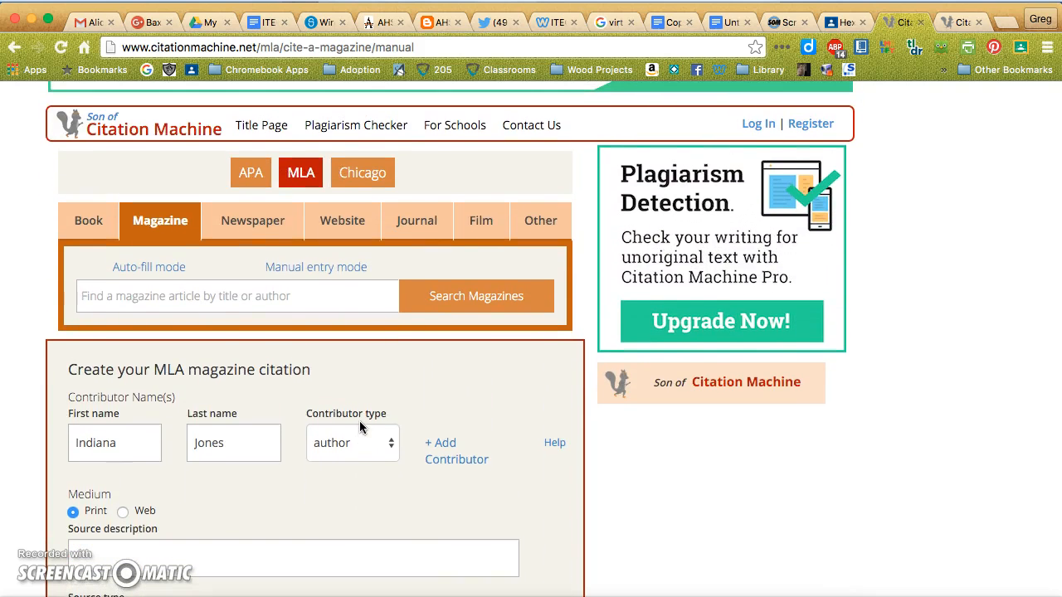
scroll(359, 420, down, 6)
scroll(359, 427, down, 15)
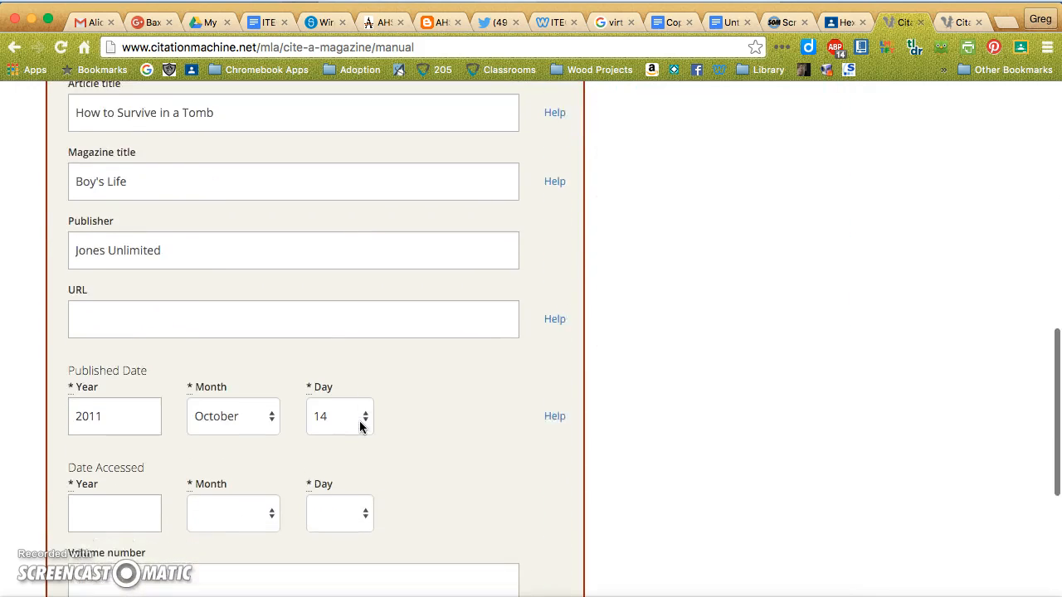
Create the magazine citation and choose A#1 Air And Appliance in the survey question about businesses.
click(361, 428)
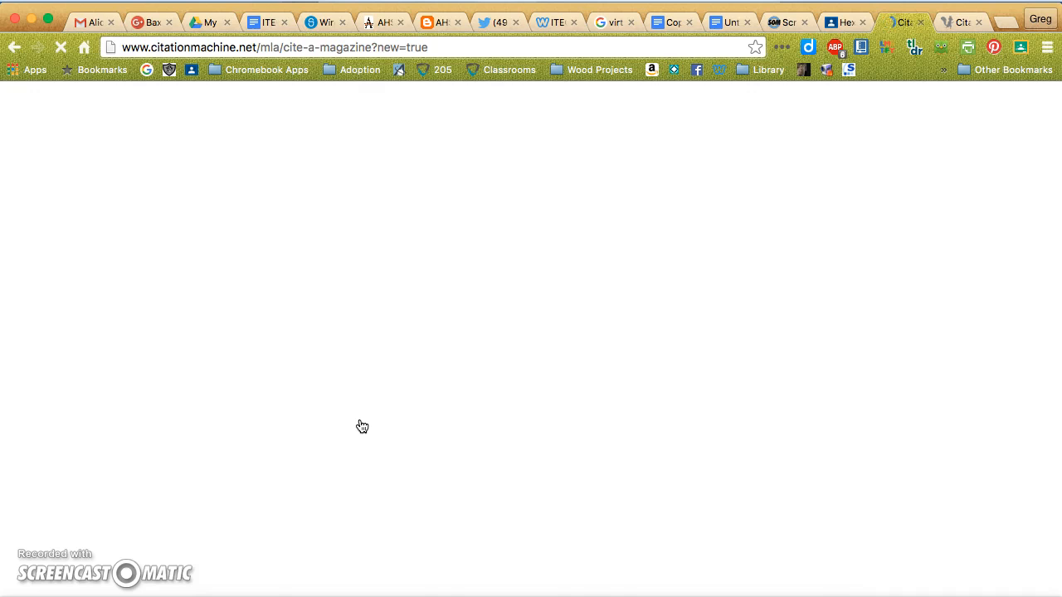
scroll(361, 427, down, 6)
scroll(362, 426, up, 5)
scroll(361, 426, down, 2)
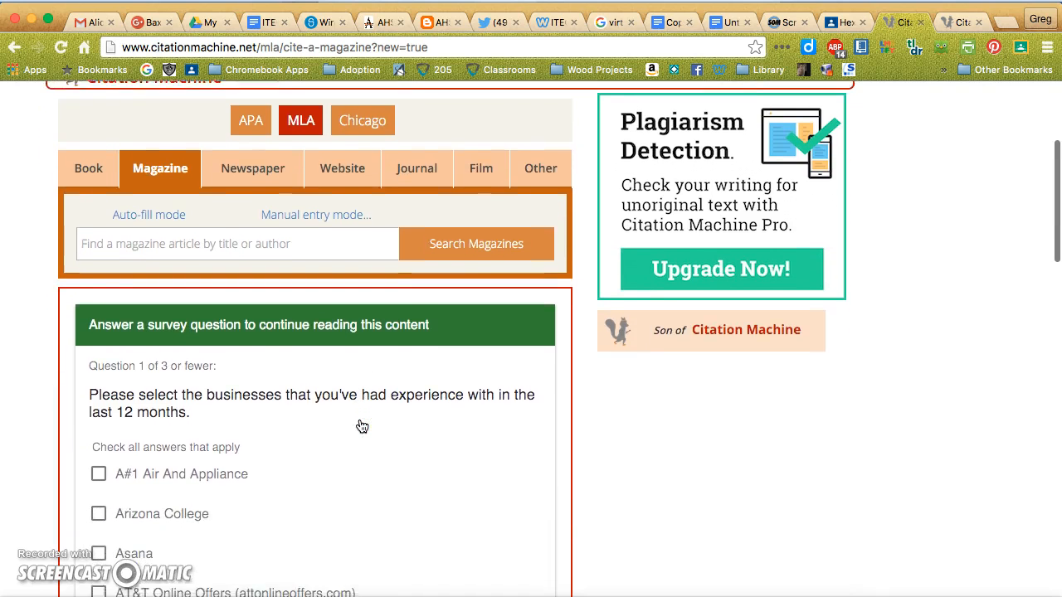
scroll(362, 426, down, 1)
click(98, 463)
click(341, 531)
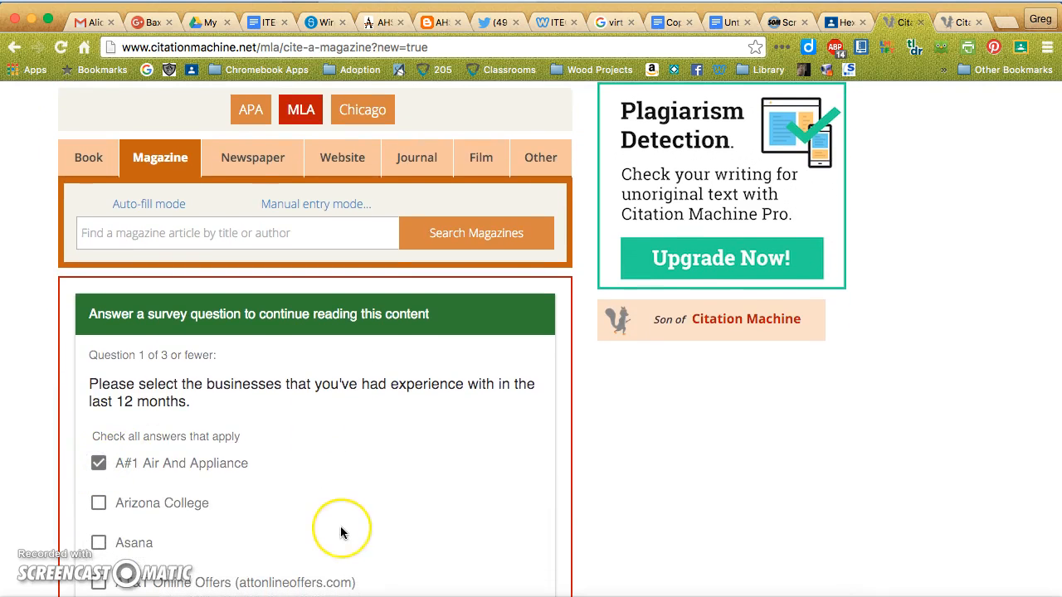
Submit the survey answer and skip the remaining survey to reach the bibliography.
scroll(340, 532, down, 6)
click(140, 349)
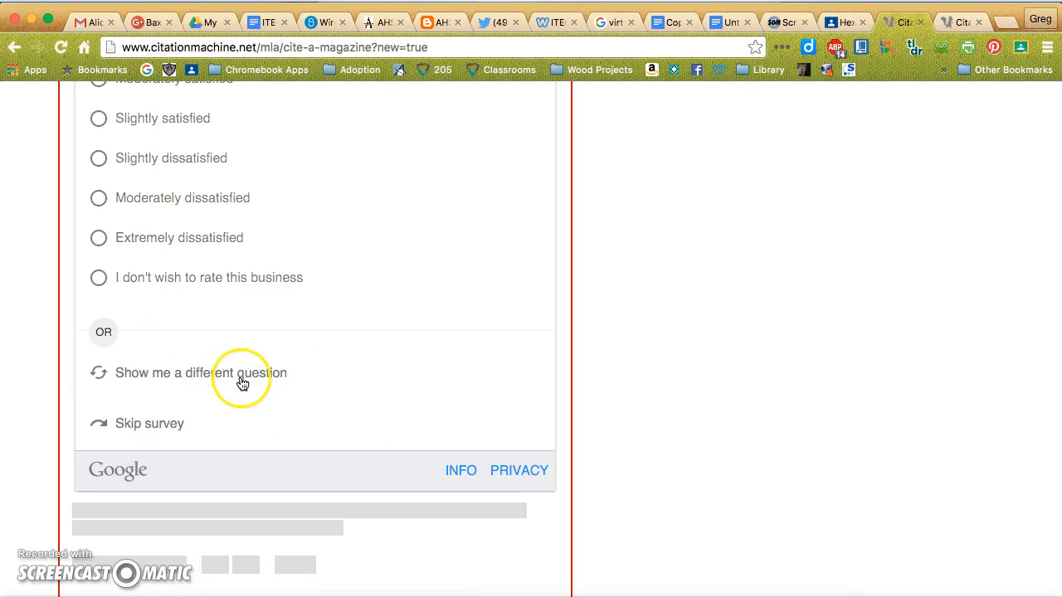
scroll(351, 365, down, 3)
click(137, 227)
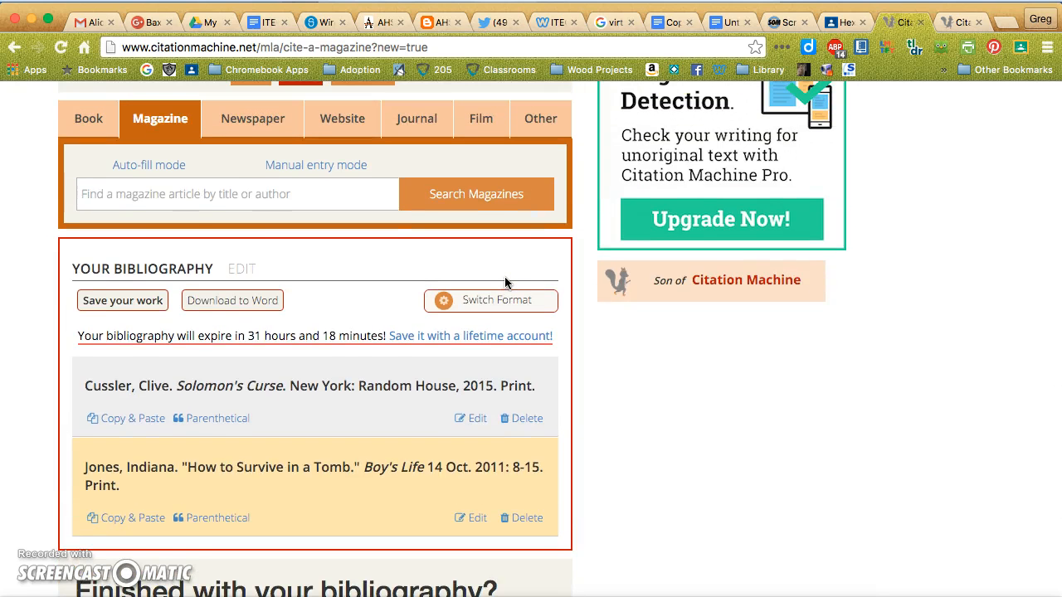
Copy the full How to Survive in a Tomb citation and paste it below the Solomon's Curse citation in the Google Docs document.
triple_click(115, 467)
key(super+c)
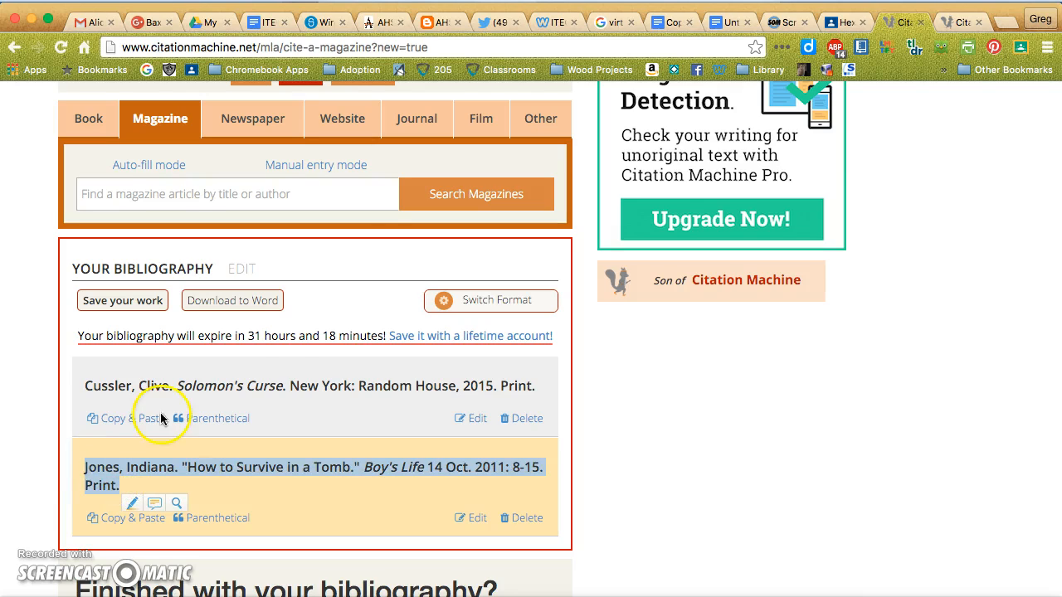
click(720, 26)
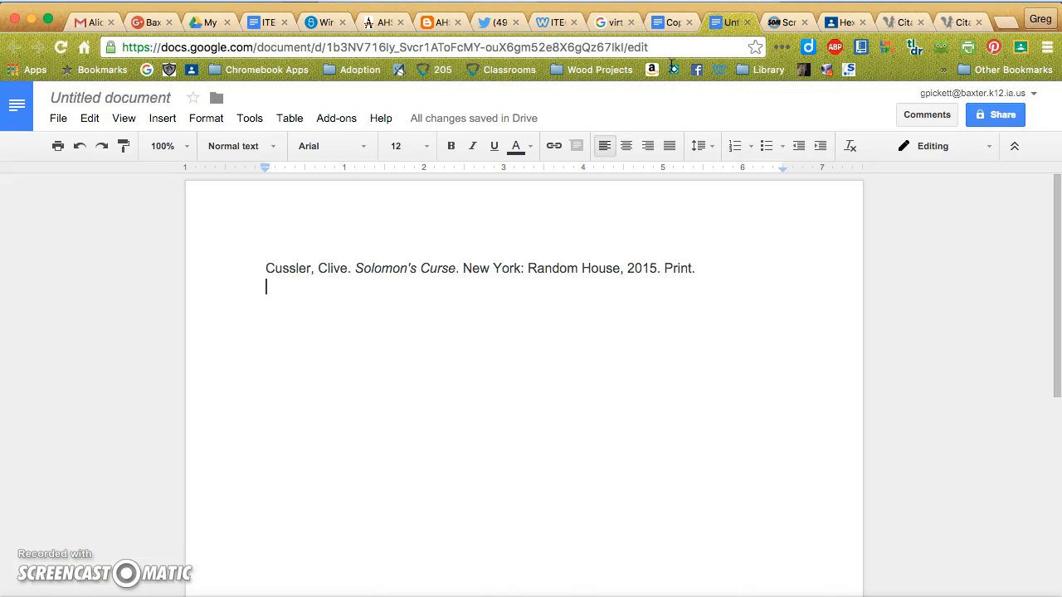
key(super+v)
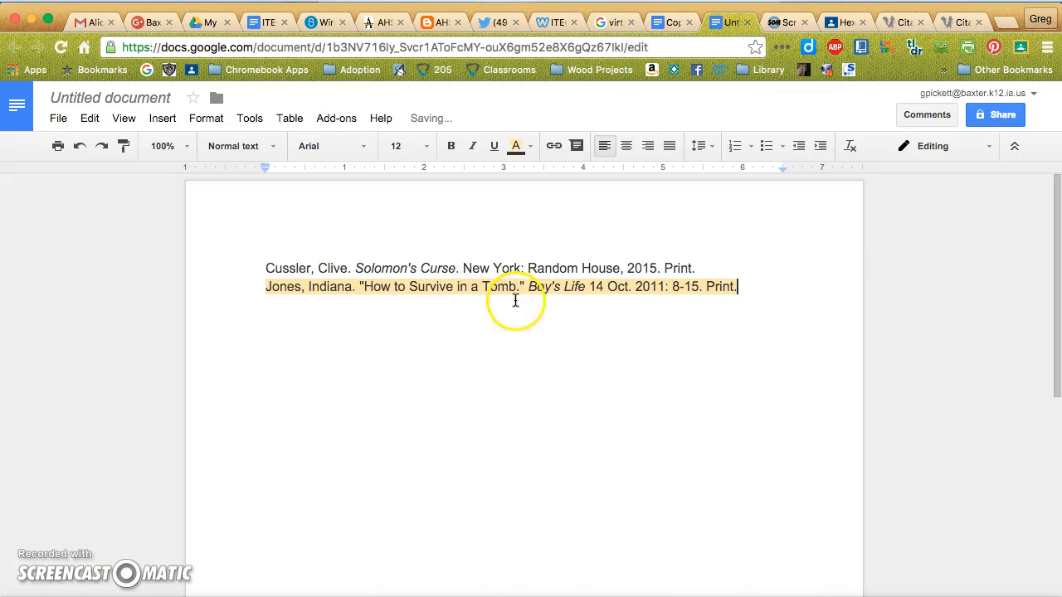
Remove the highlight colour from the whole How to Survive in a Tomb citation, leaving the text unselected.
double_click(555, 290)
triple_click(555, 290)
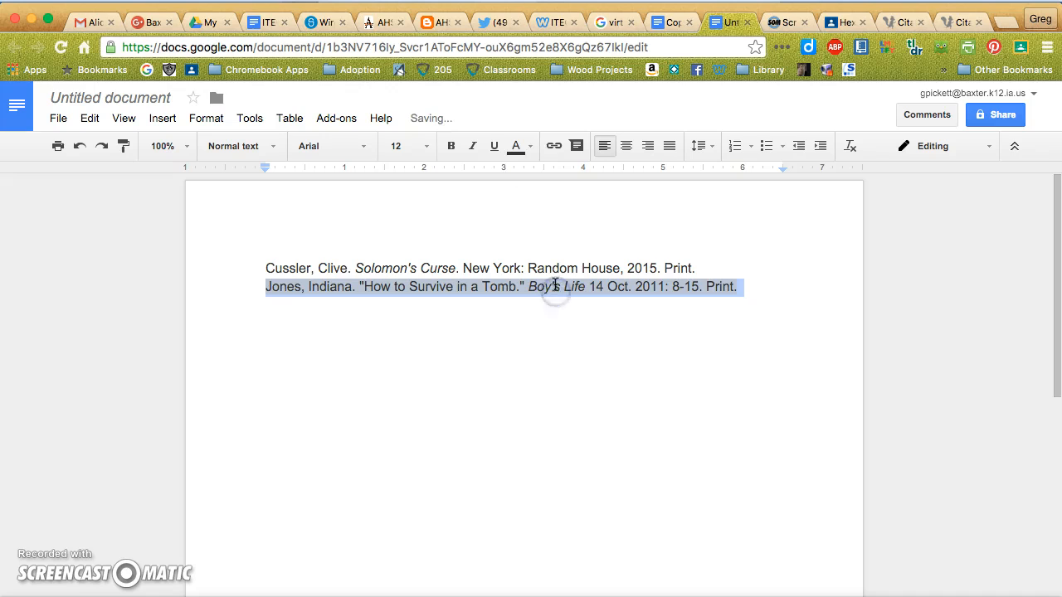
click(516, 146)
click(633, 180)
click(540, 205)
click(455, 405)
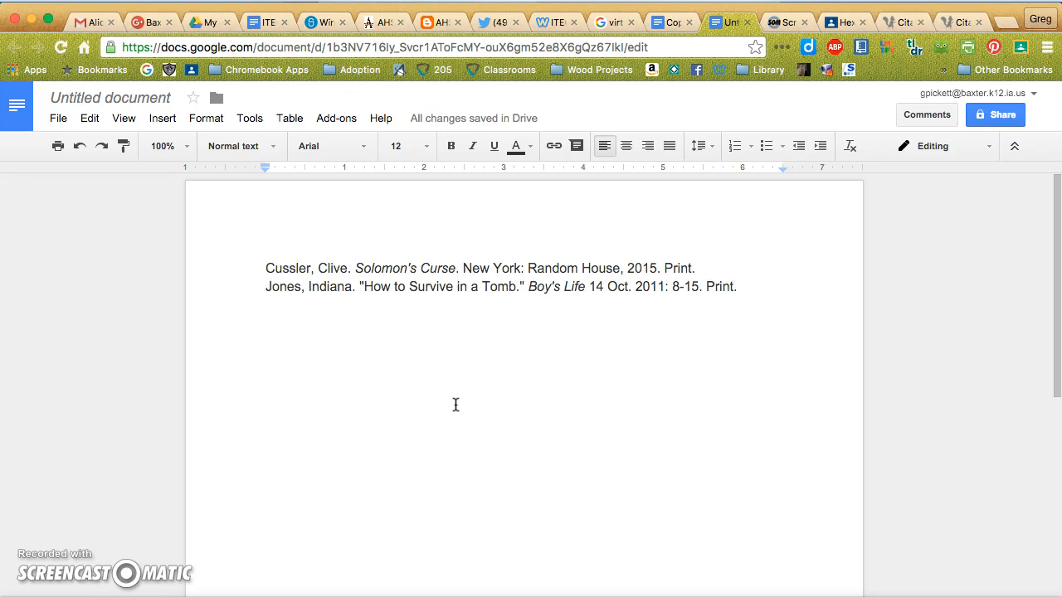
click(424, 401)
click(455, 414)
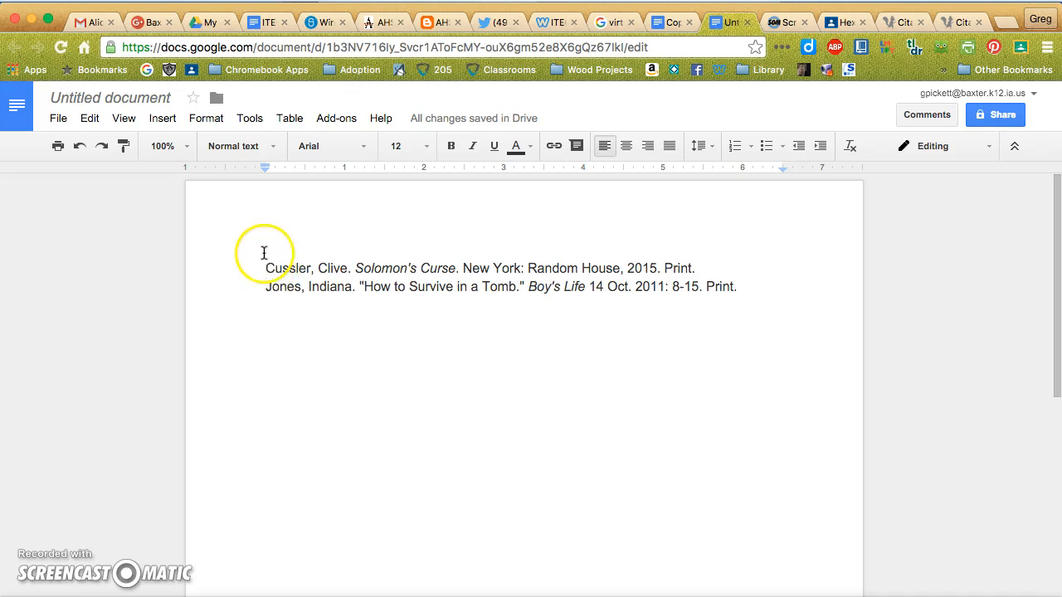
Move the How to Survive in a Tomb citation above the Solomon's Curse citation.
drag(265, 286, 882, 317)
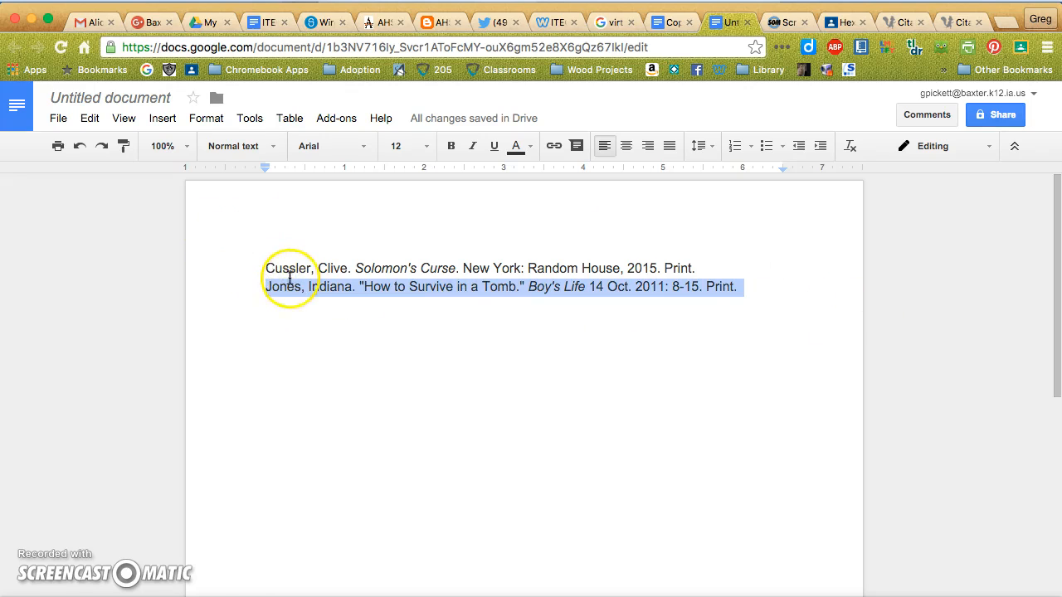
drag(278, 288, 259, 265)
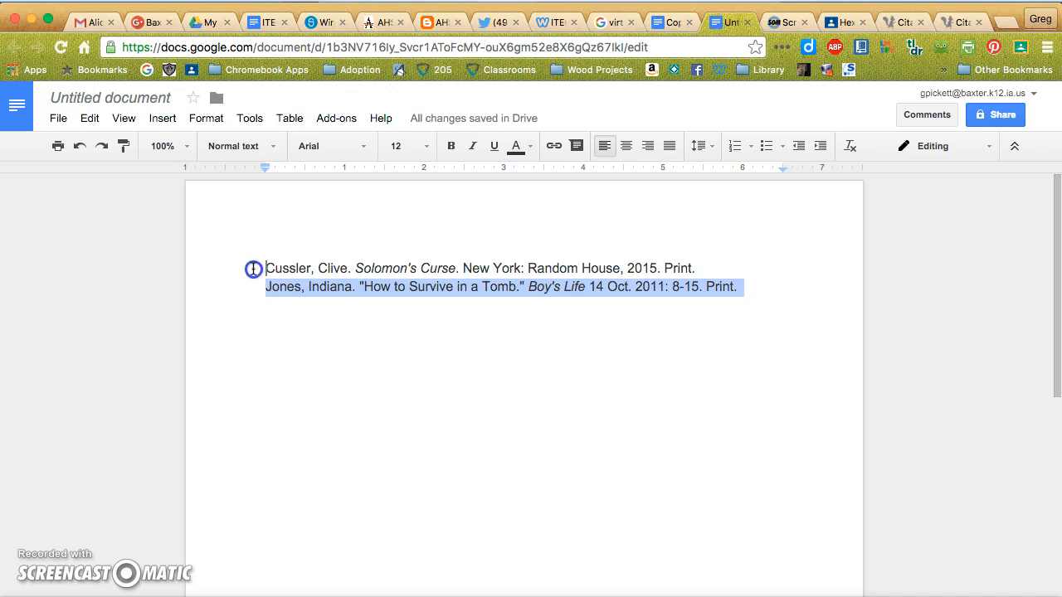
drag(253, 269, 253, 269)
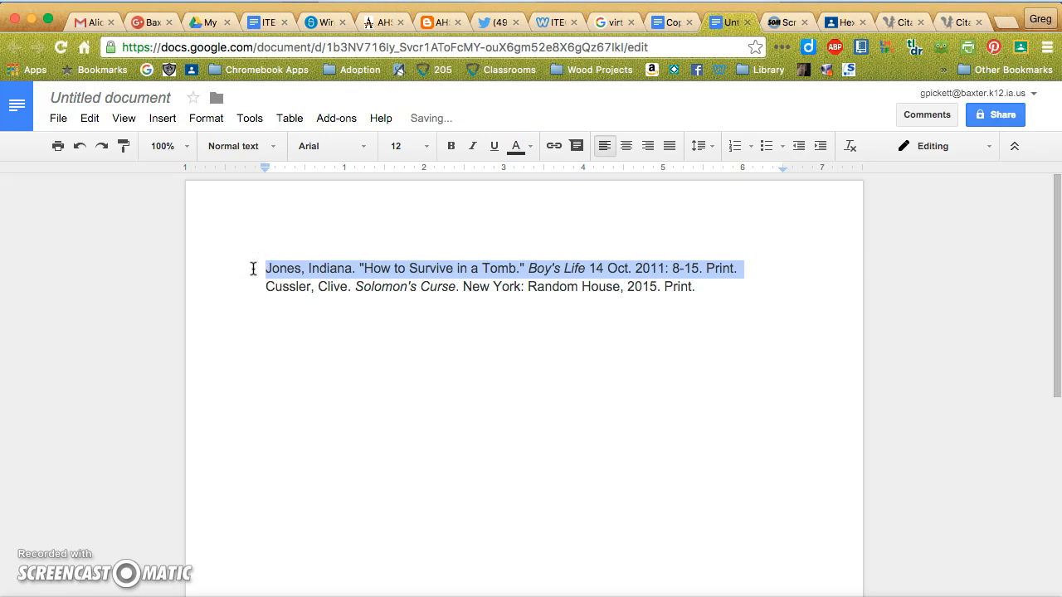
Move the Solomon's Curse citation back above the How to Survive in a Tomb citation, restoring alphabetical order.
click(254, 353)
click(273, 287)
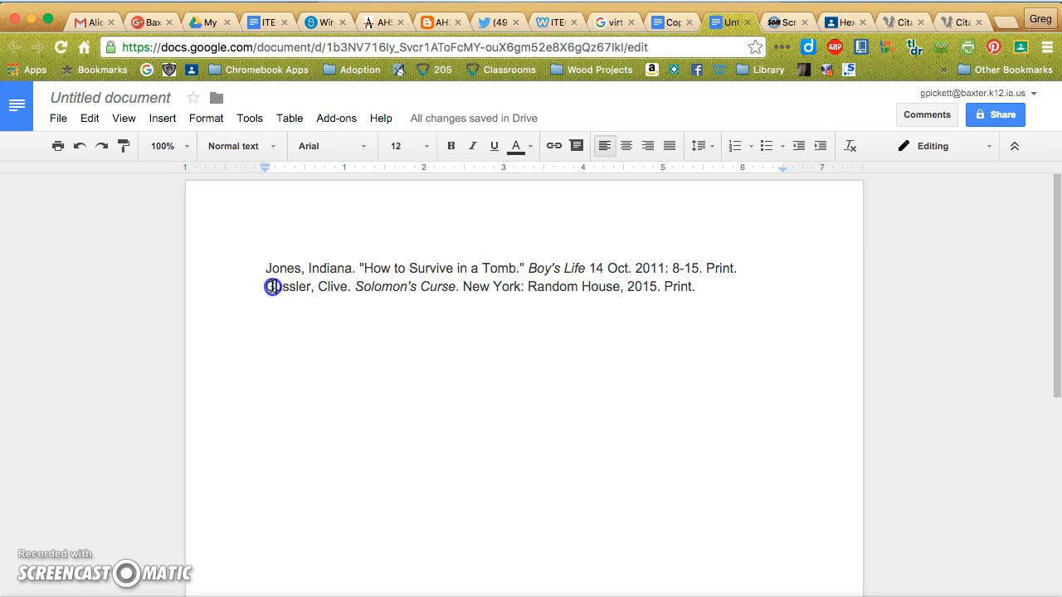
triple_click(273, 287)
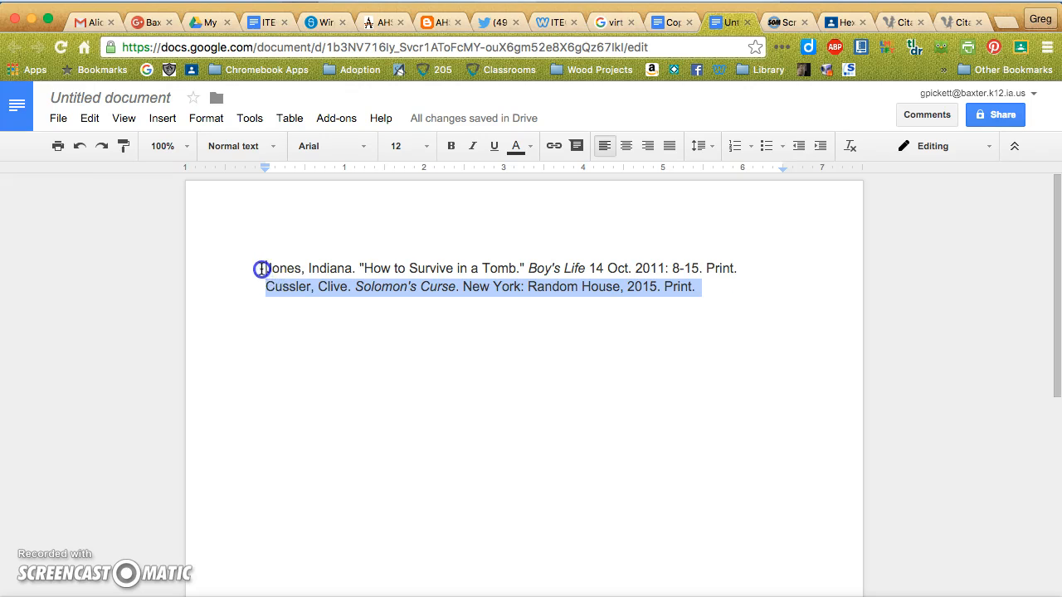
drag(261, 269, 261, 268)
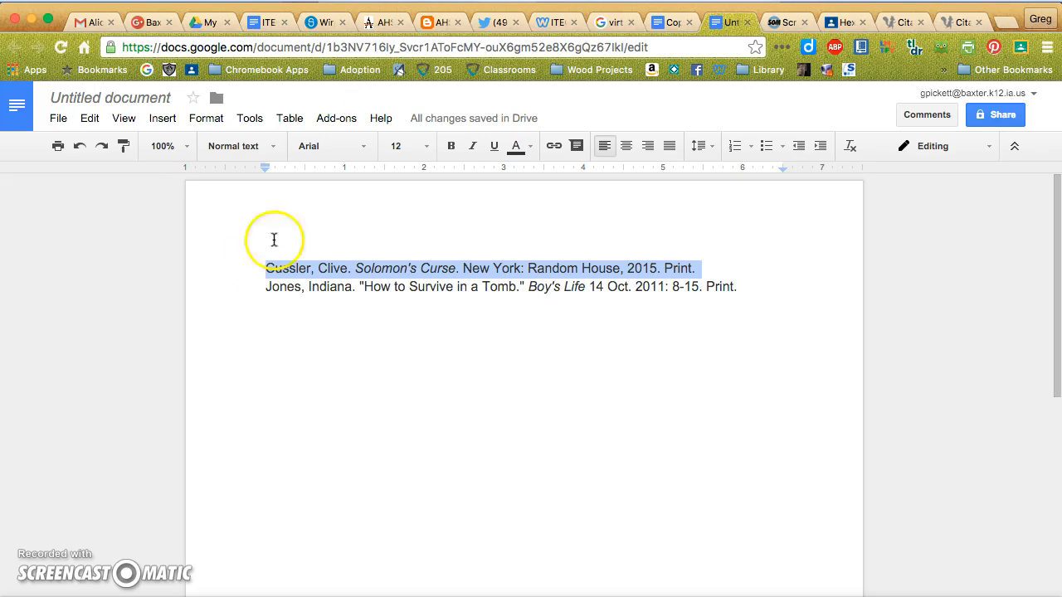
Review the Citing Sources assignment in Google Classroom and switch to the Citation Machine bibliography.
click(842, 23)
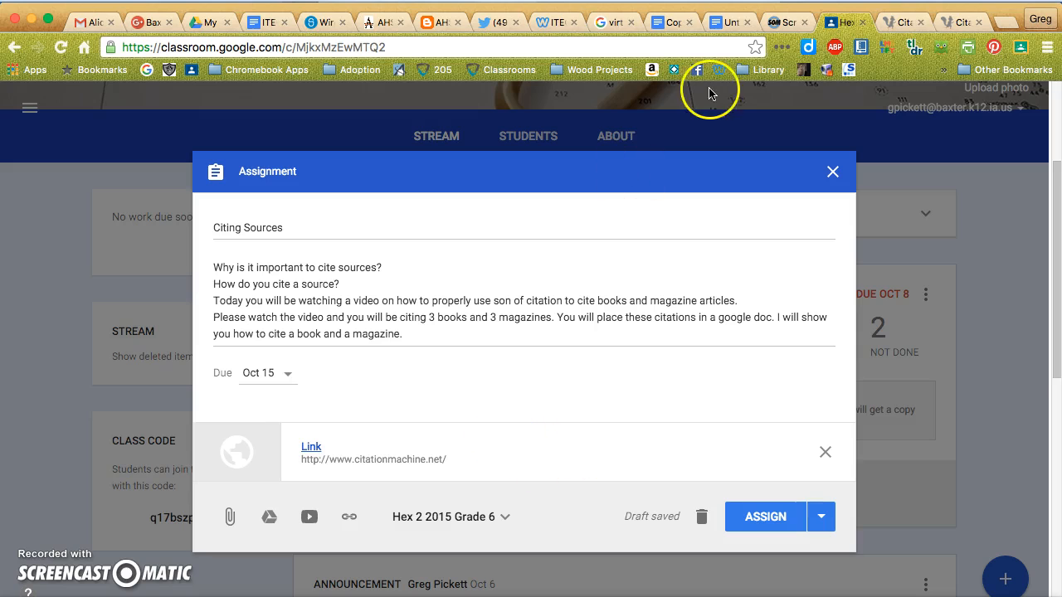
click(893, 25)
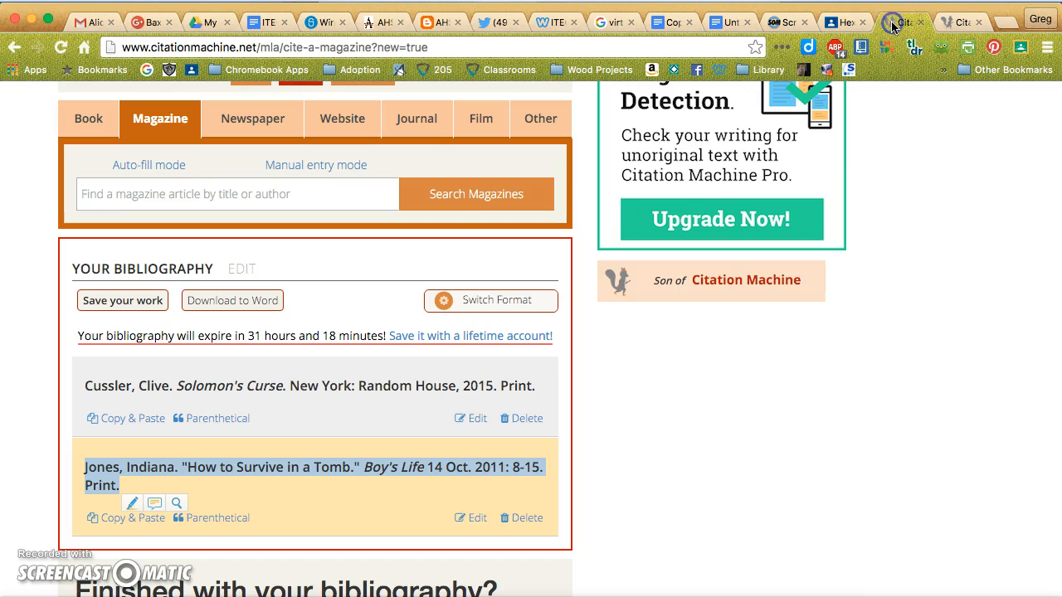